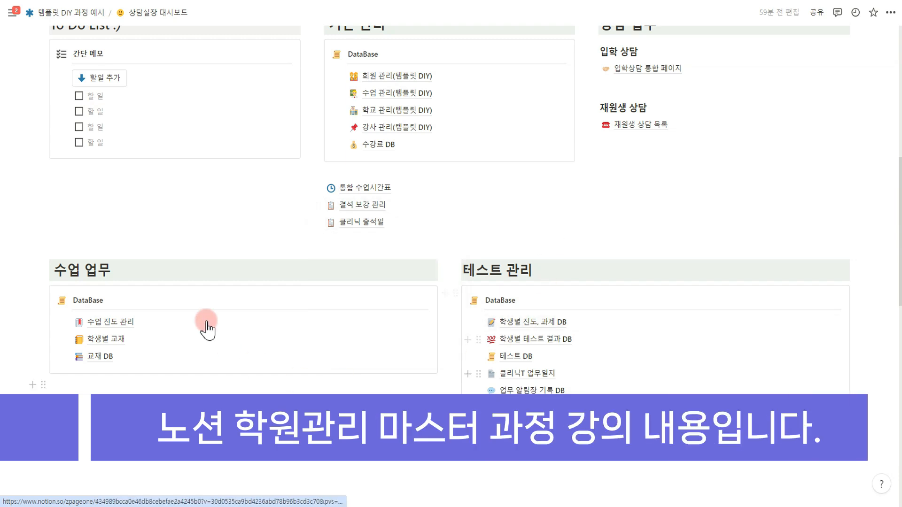
Open the 수업 관리(템플릿 DIY) database listed under 기본 관리 on the 상담실장 대시보드 page.
{"action": "mouse_move", "coordinate": [585, 337]}
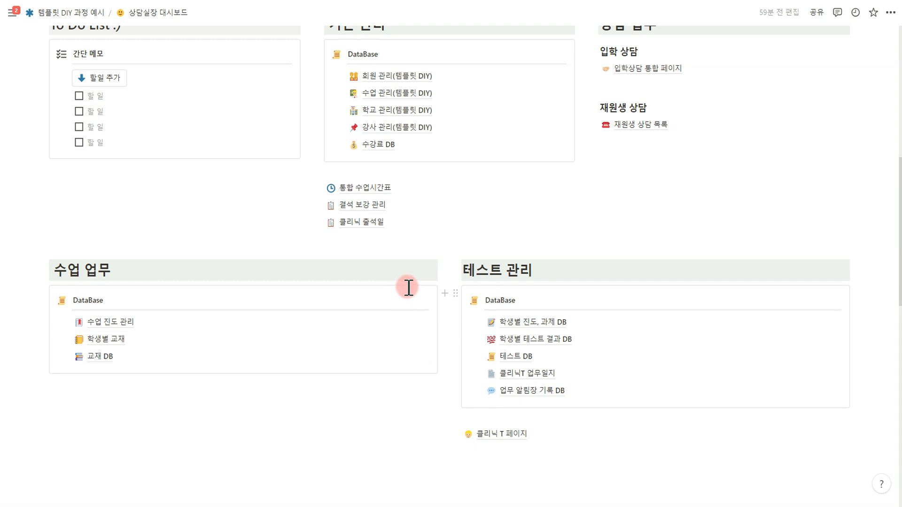
{"action": "scroll", "coordinate": [407, 286], "scroll_direction": "up", "scroll_amount": 2}
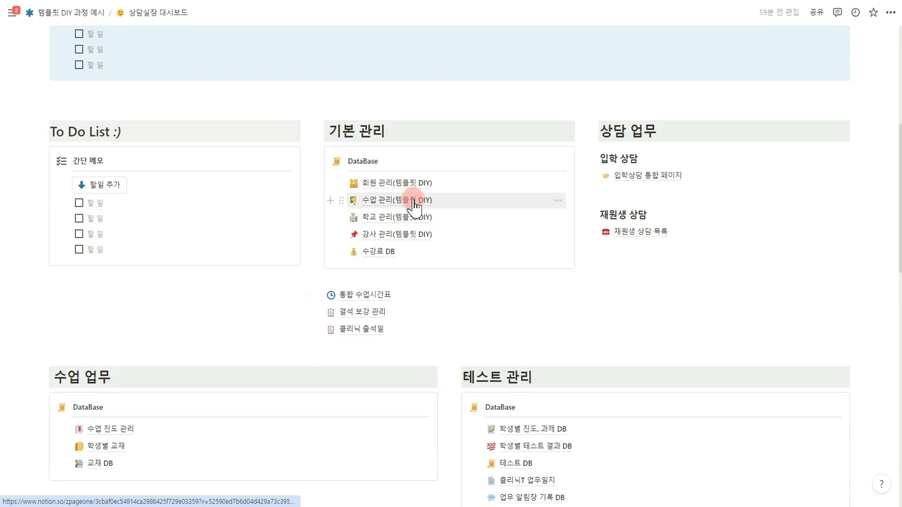
{"action": "mouse_move", "coordinate": [413, 205]}
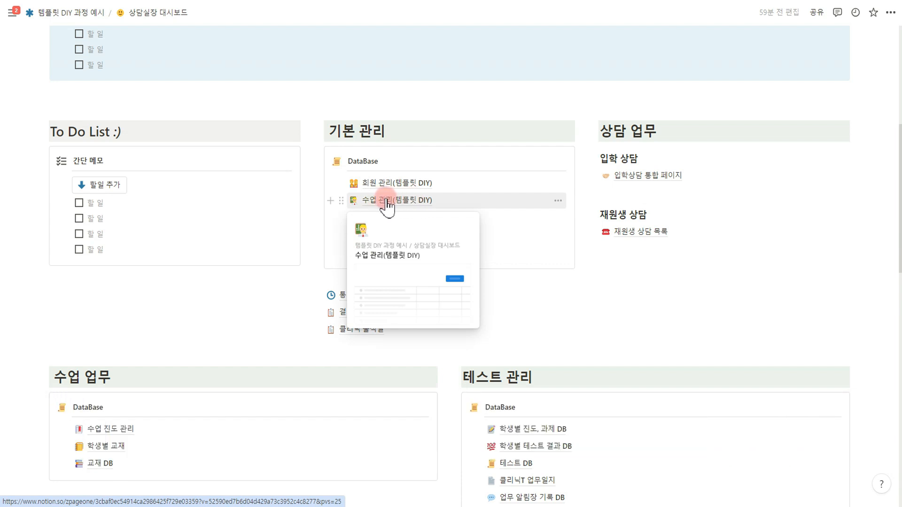
{"action": "mouse_move", "coordinate": [389, 235]}
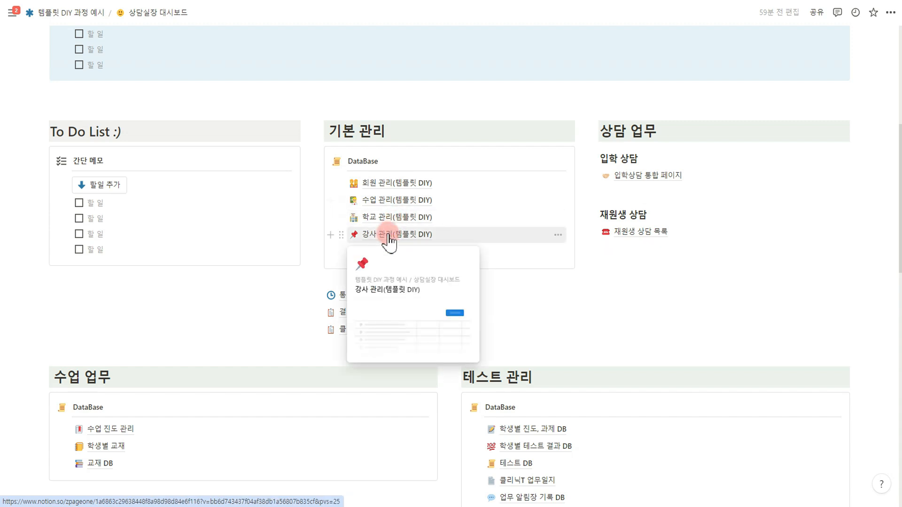
{"action": "left_click", "coordinate": [409, 207]}
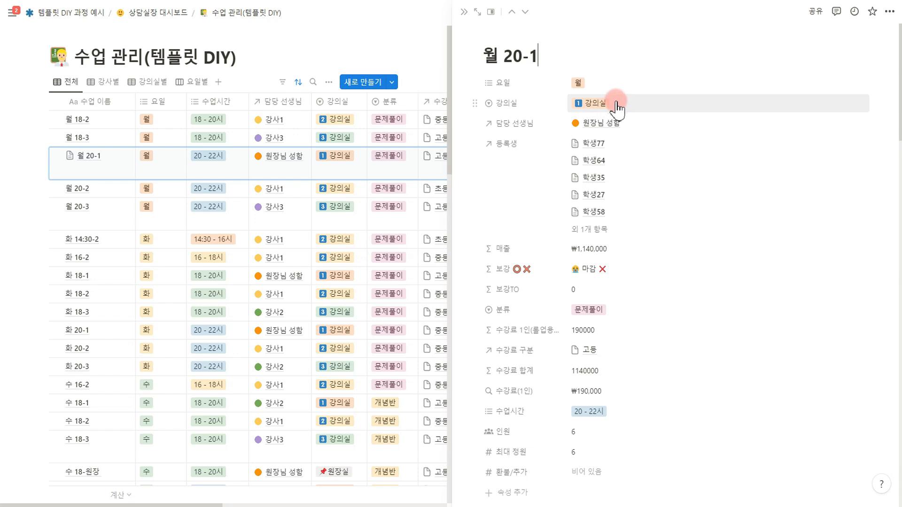
Examine the 월 20-1 class page, from its properties through the attendance, class progress, homework, test and textbook sections.
{"action": "scroll", "coordinate": [595, 227], "scroll_direction": "down", "scroll_amount": 3}
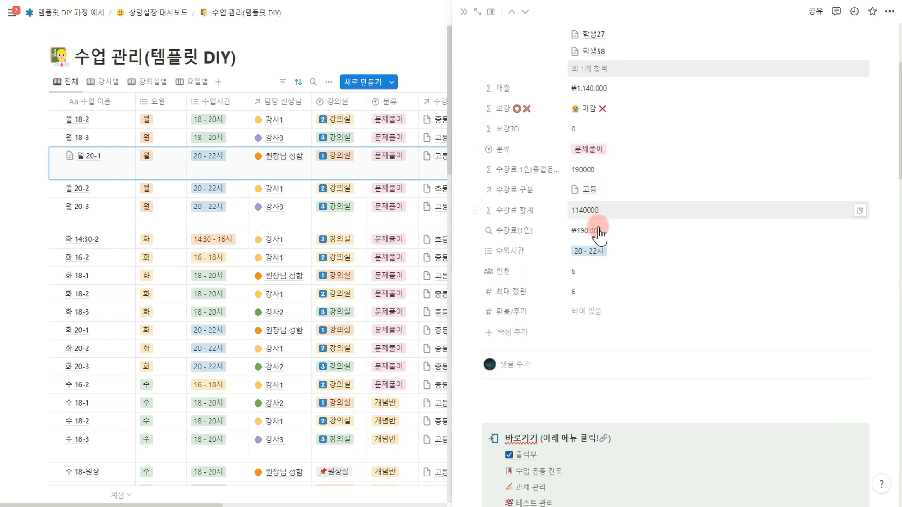
{"action": "scroll", "coordinate": [590, 317], "scroll_direction": "down", "scroll_amount": 7}
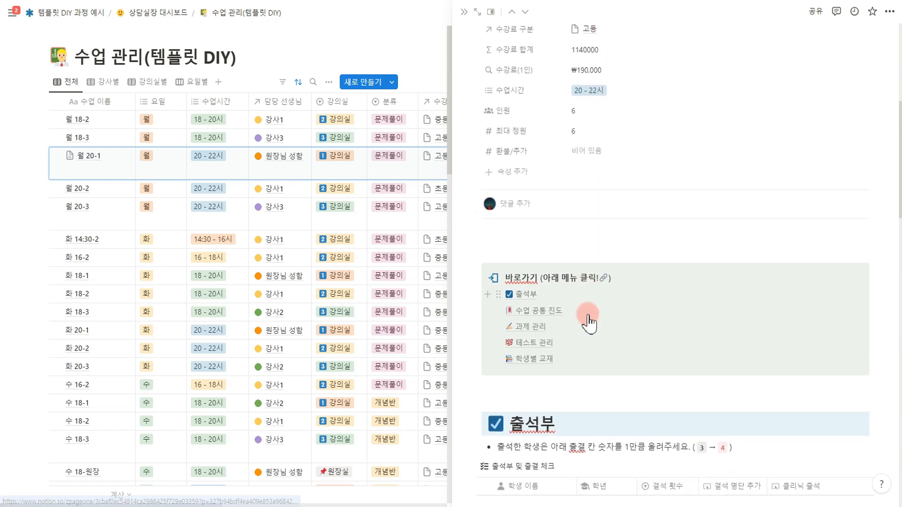
{"action": "scroll", "coordinate": [605, 287], "scroll_direction": "down", "scroll_amount": 8}
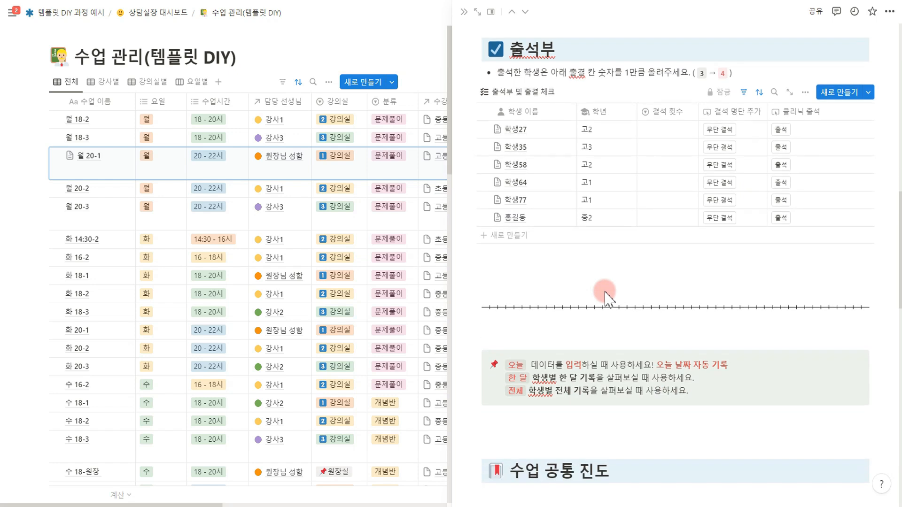
{"action": "scroll", "coordinate": [610, 300], "scroll_direction": "down", "scroll_amount": 10}
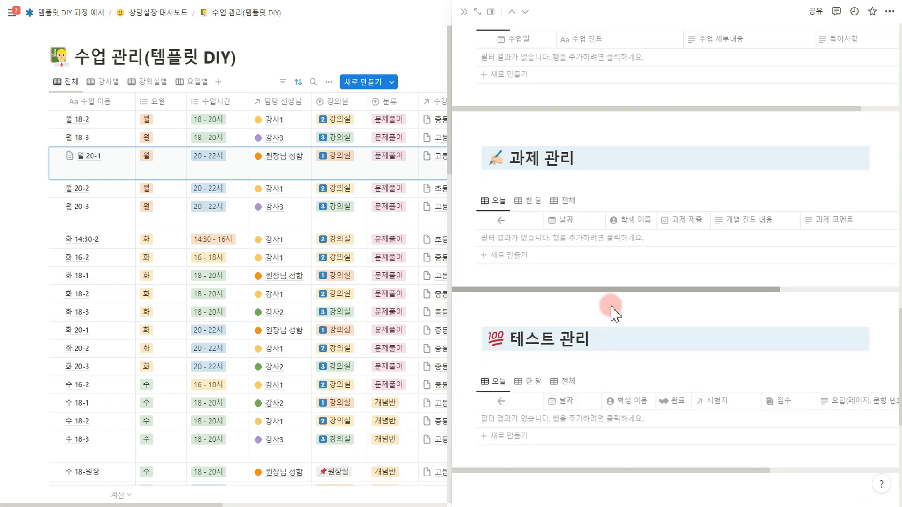
{"action": "scroll", "coordinate": [607, 263], "scroll_direction": "down", "scroll_amount": 2}
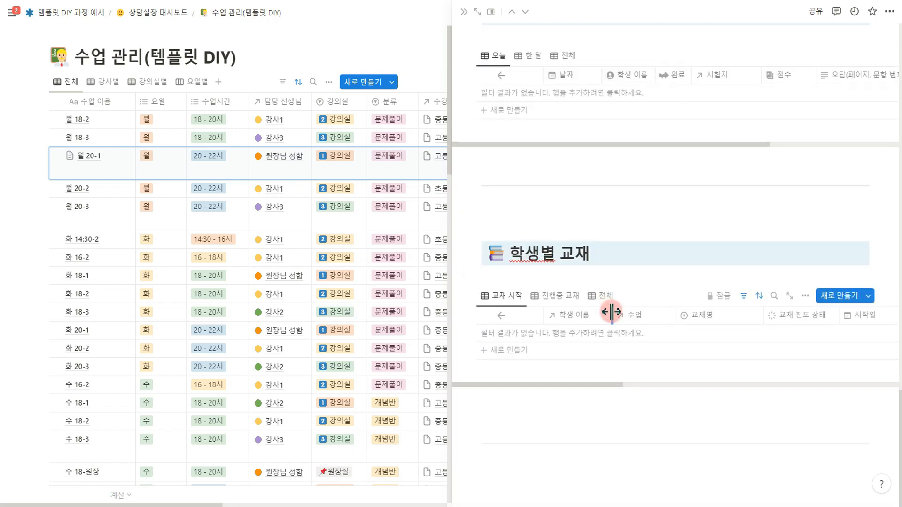
{"action": "scroll", "coordinate": [610, 291], "scroll_direction": "up", "scroll_amount": 10}
{"action": "scroll", "coordinate": [632, 339], "scroll_direction": "up", "scroll_amount": 6}
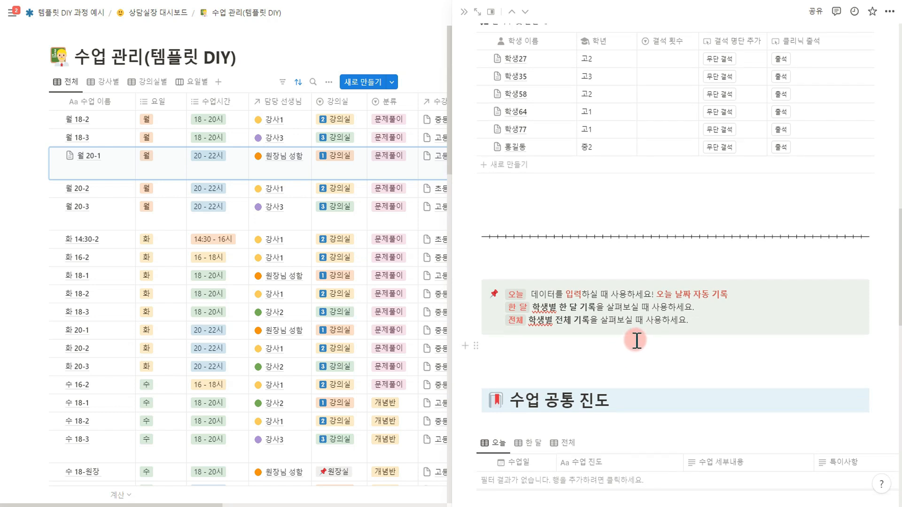
Switch the class database to the 강사별 view and look through the classes grouped by teacher.
{"action": "left_click", "coordinate": [104, 84]}
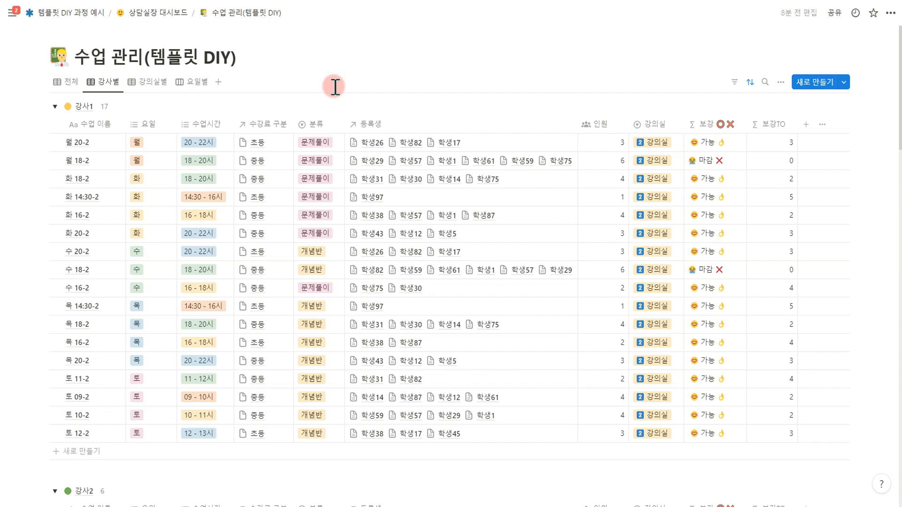
{"action": "scroll", "coordinate": [368, 112], "scroll_direction": "down", "scroll_amount": 6}
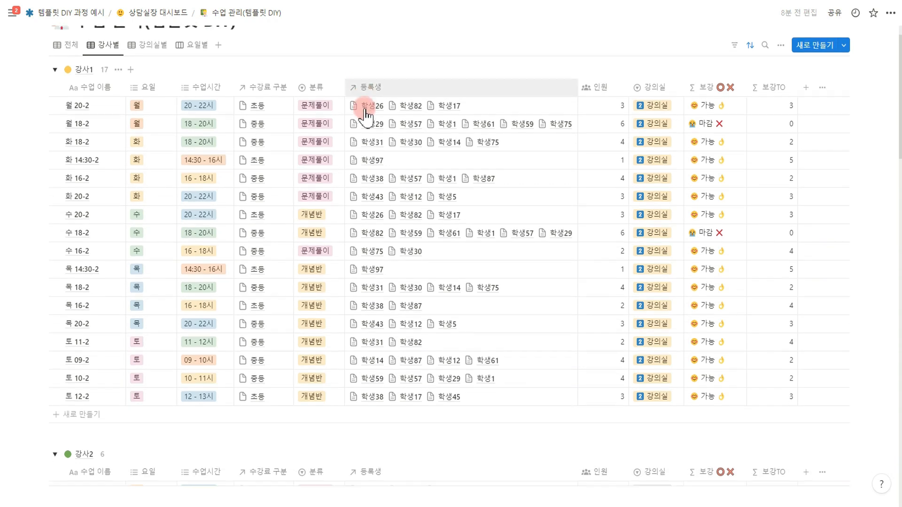
{"action": "scroll", "coordinate": [372, 127], "scroll_direction": "down", "scroll_amount": 1}
{"action": "scroll", "coordinate": [374, 129], "scroll_direction": "down", "scroll_amount": 2}
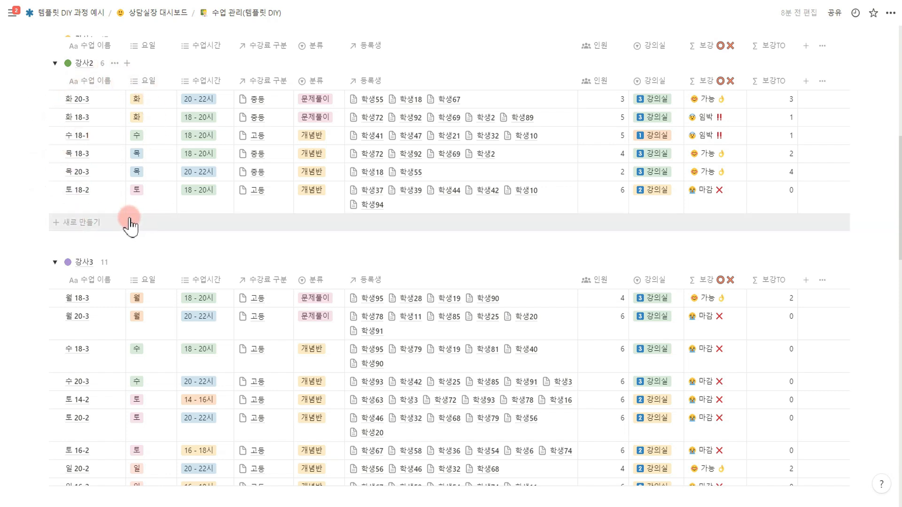
Open the 화 18-3 class page of 강사2, review its properties, and apply the 수업페이지 template to it.
{"action": "left_click", "coordinate": [80, 117]}
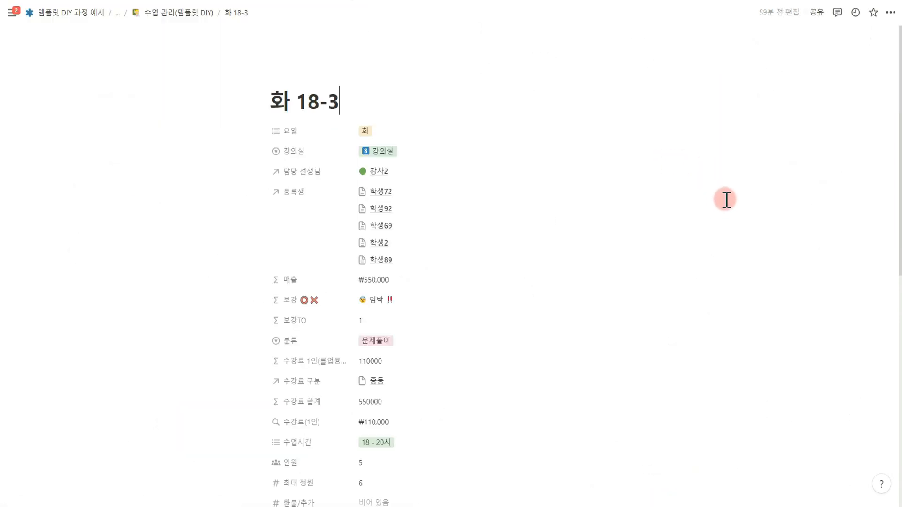
{"action": "scroll", "coordinate": [729, 201], "scroll_direction": "down", "scroll_amount": 1}
{"action": "scroll", "coordinate": [729, 200], "scroll_direction": "down", "scroll_amount": 4}
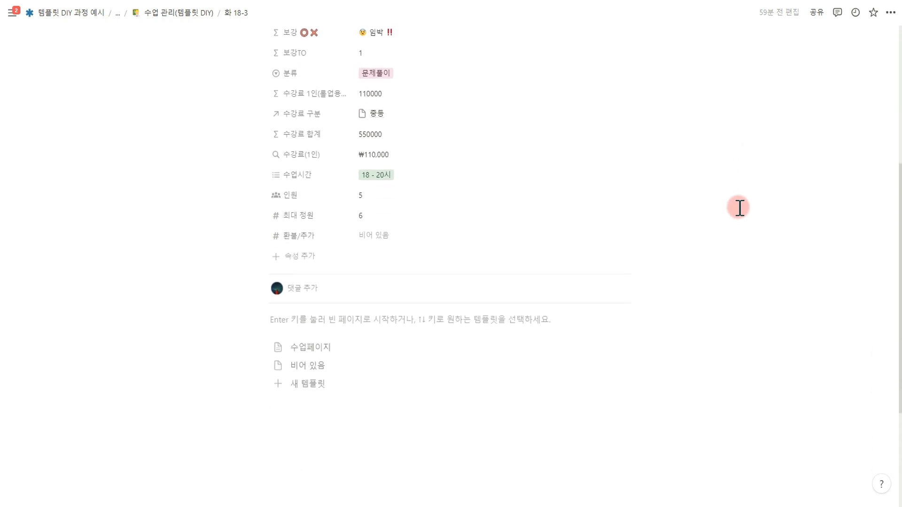
{"action": "scroll", "coordinate": [738, 207], "scroll_direction": "down", "scroll_amount": 3}
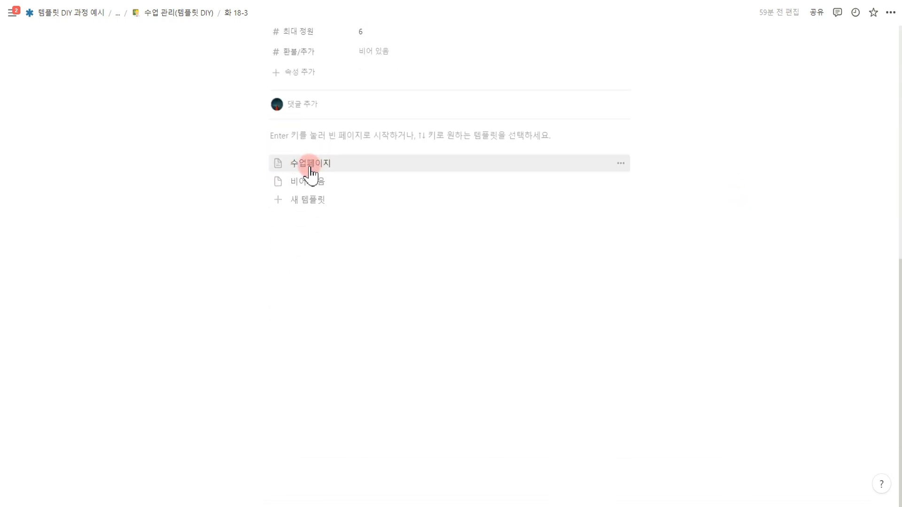
{"action": "scroll", "coordinate": [336, 173], "scroll_direction": "up", "scroll_amount": 7}
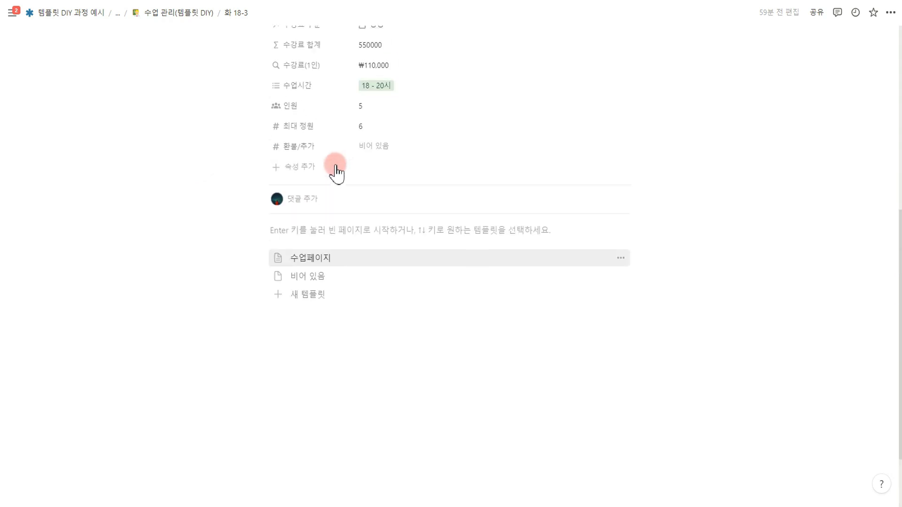
{"action": "scroll", "coordinate": [344, 172], "scroll_direction": "up", "scroll_amount": 2}
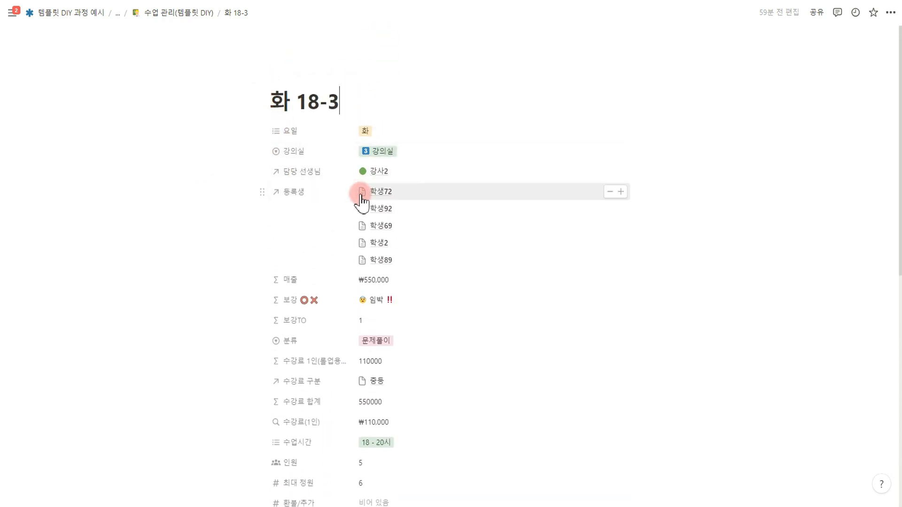
{"action": "scroll", "coordinate": [360, 204], "scroll_direction": "down", "scroll_amount": 7}
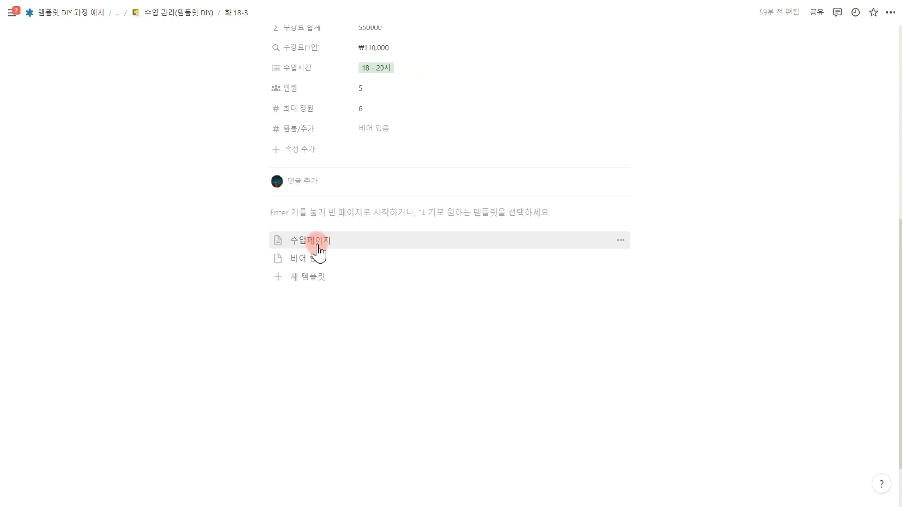
{"action": "left_click", "coordinate": [314, 243]}
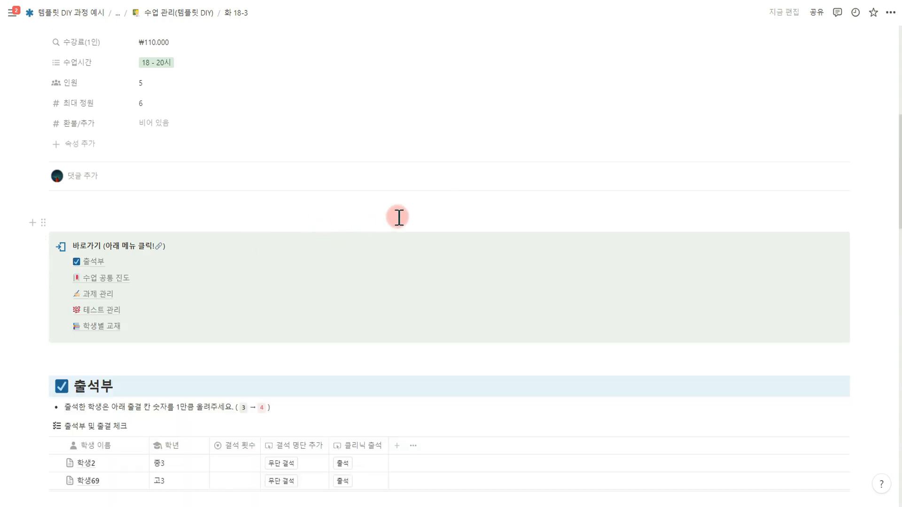
Compare the 등록생 property of the 화 18-3 page with the students listed in its 출석부 table.
{"action": "scroll", "coordinate": [425, 216], "scroll_direction": "down", "scroll_amount": 5}
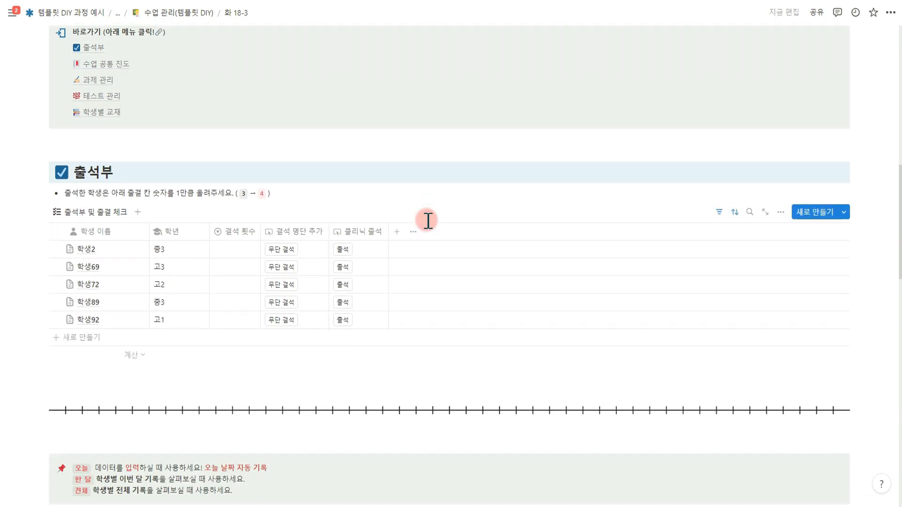
{"action": "scroll", "coordinate": [428, 219], "scroll_direction": "up", "scroll_amount": 12}
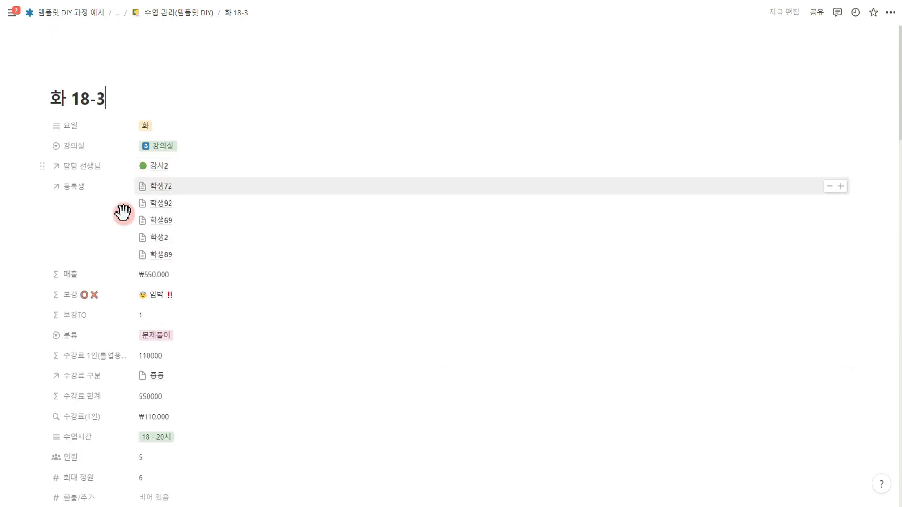
{"action": "scroll", "coordinate": [241, 288], "scroll_direction": "down", "scroll_amount": 12}
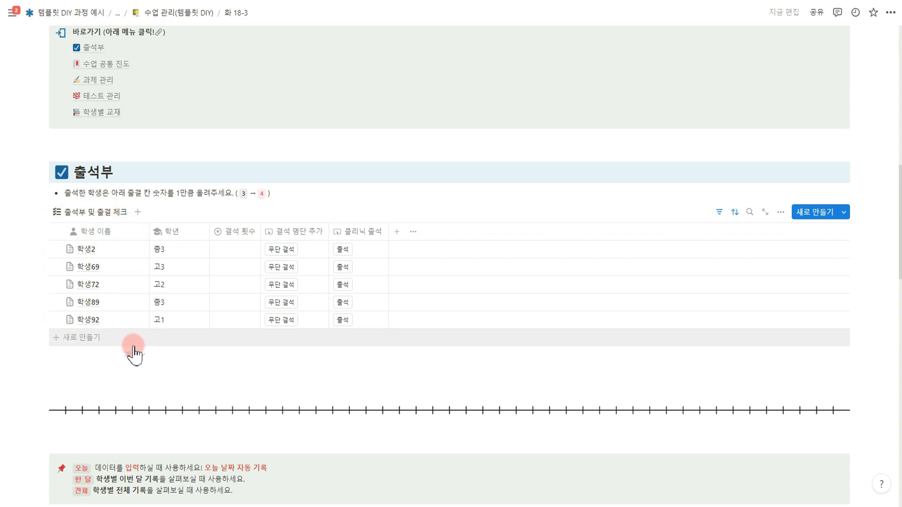
{"action": "scroll", "coordinate": [120, 350], "scroll_direction": "down", "scroll_amount": 2}
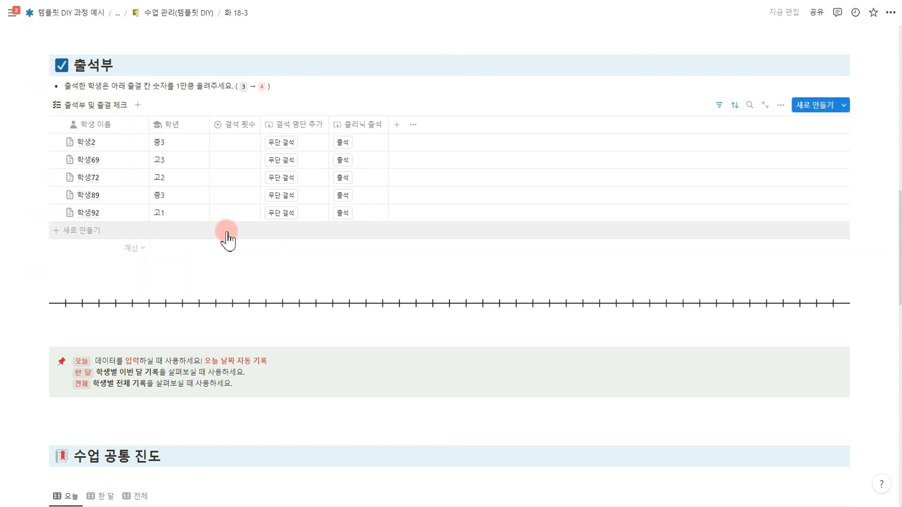
Rename the 결석 횟수 column of the 출석부 table to 출석 횟수.
{"action": "left_click", "coordinate": [239, 136]}
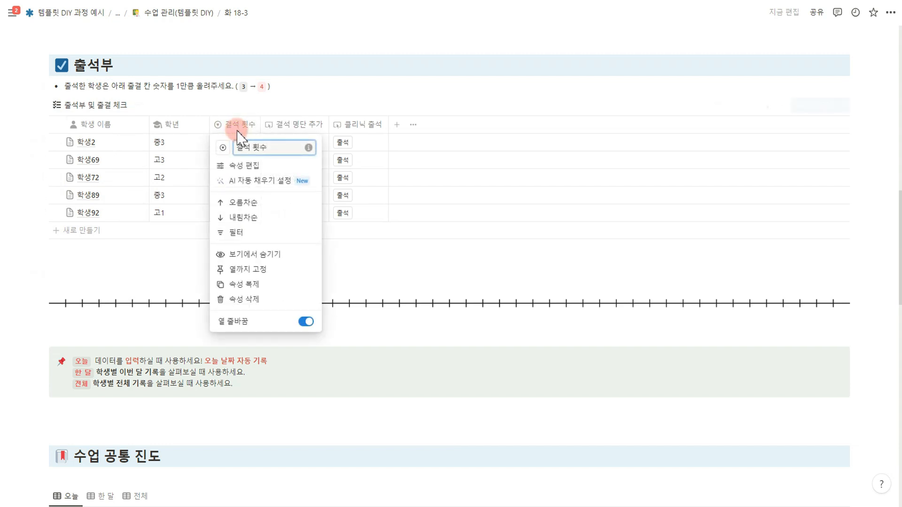
{"action": "left_click", "coordinate": [242, 147]}
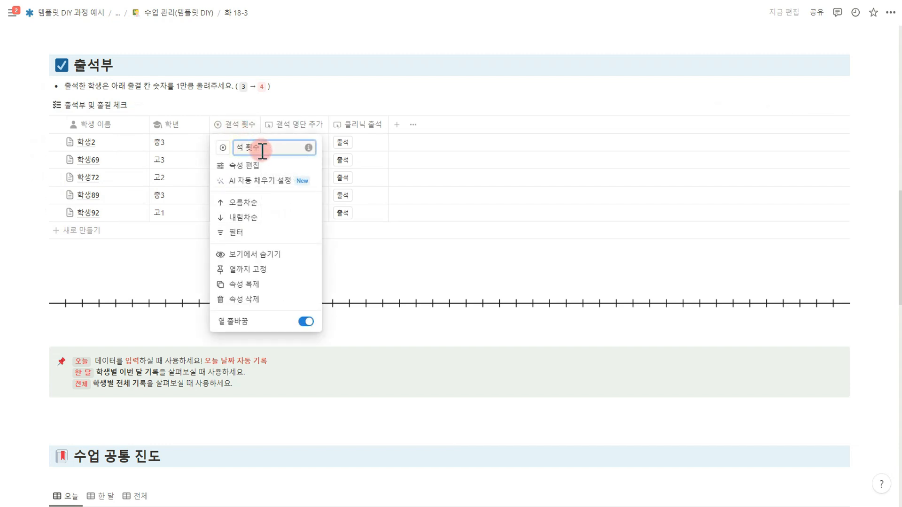
{"action": "type", "text": "ㅊ"}
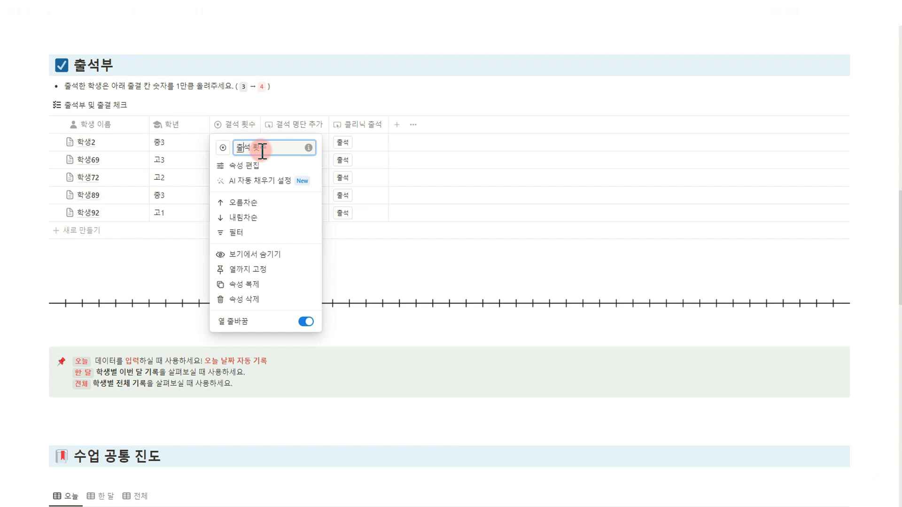
{"action": "key", "text": "Return"}
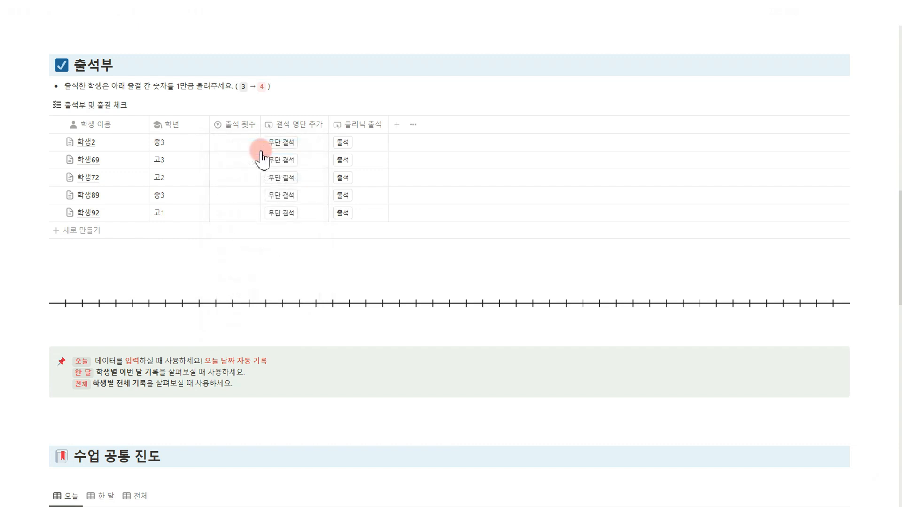
Set the 출석 횟수 value of 학생2 to 01 in the attendance table.
{"action": "left_click", "coordinate": [233, 143]}
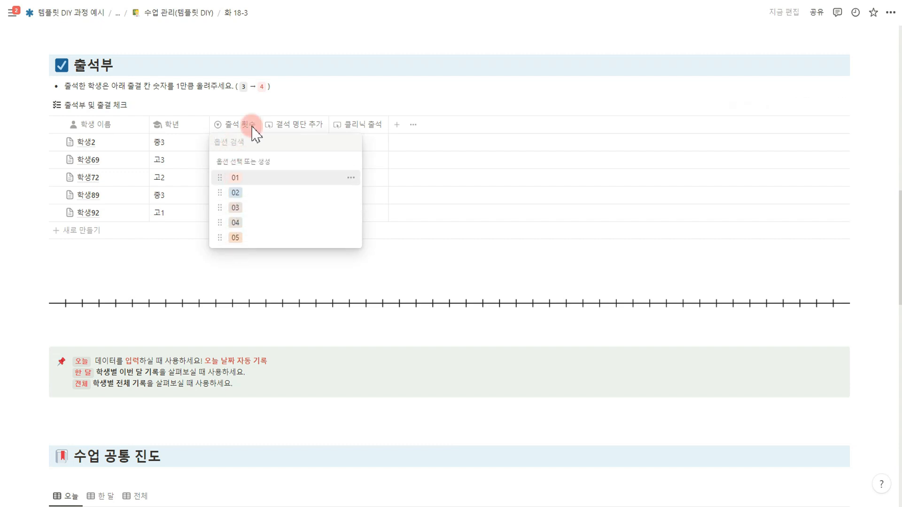
{"action": "left_click", "coordinate": [256, 104]}
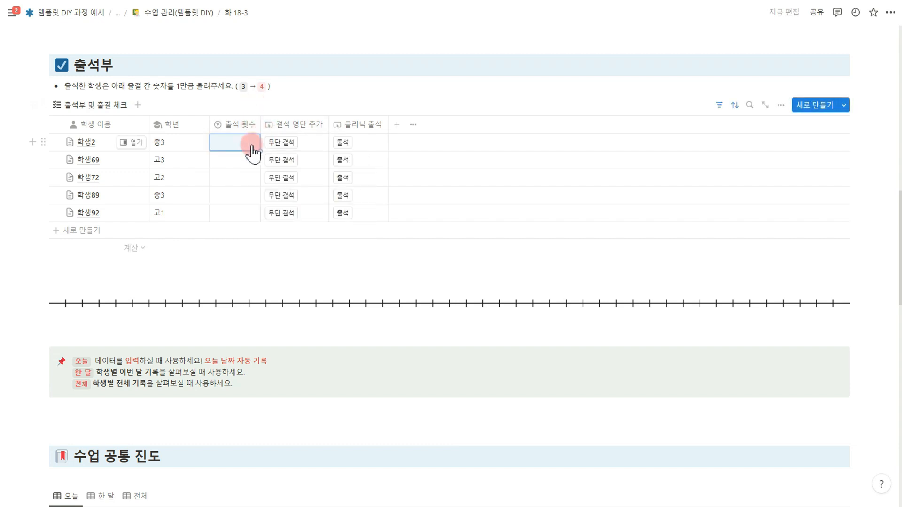
{"action": "left_click", "coordinate": [228, 144]}
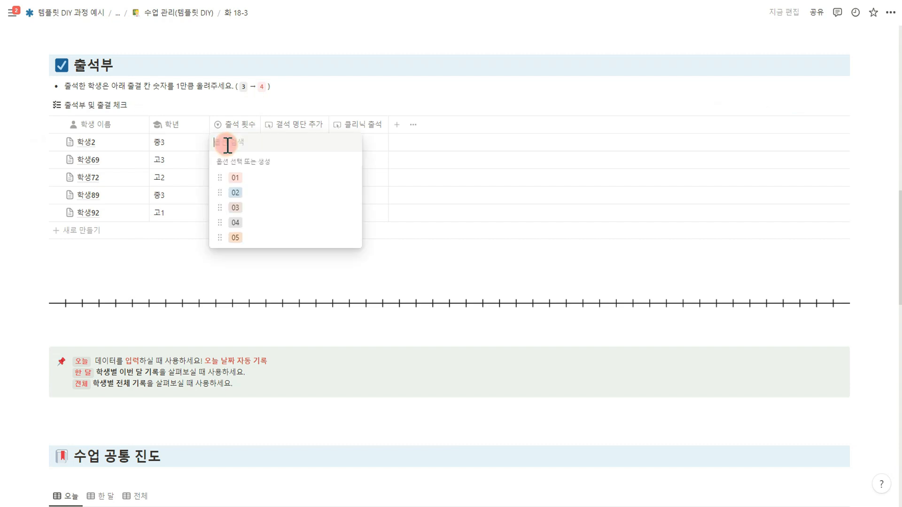
{"action": "left_click", "coordinate": [235, 178]}
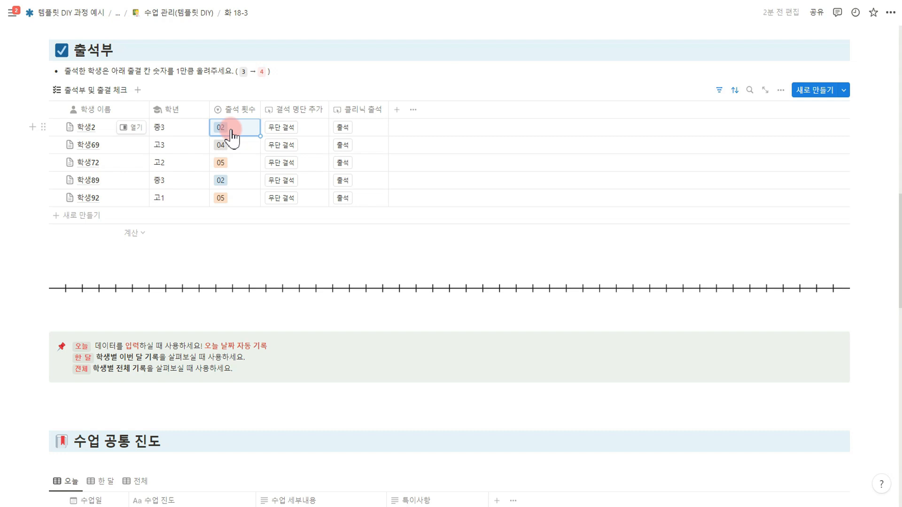
{"action": "left_click", "coordinate": [283, 127]}
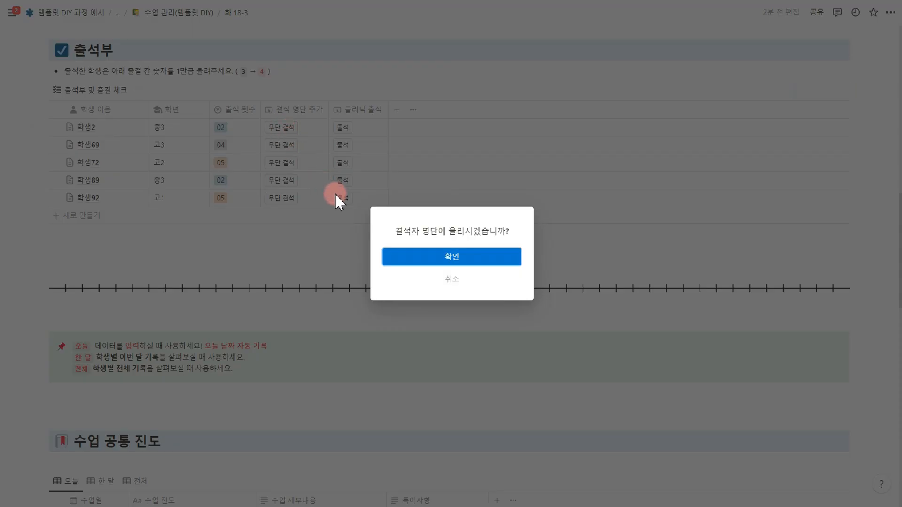
{"action": "left_click_drag", "start_coordinate": [395, 230], "coordinate": [525, 240]}
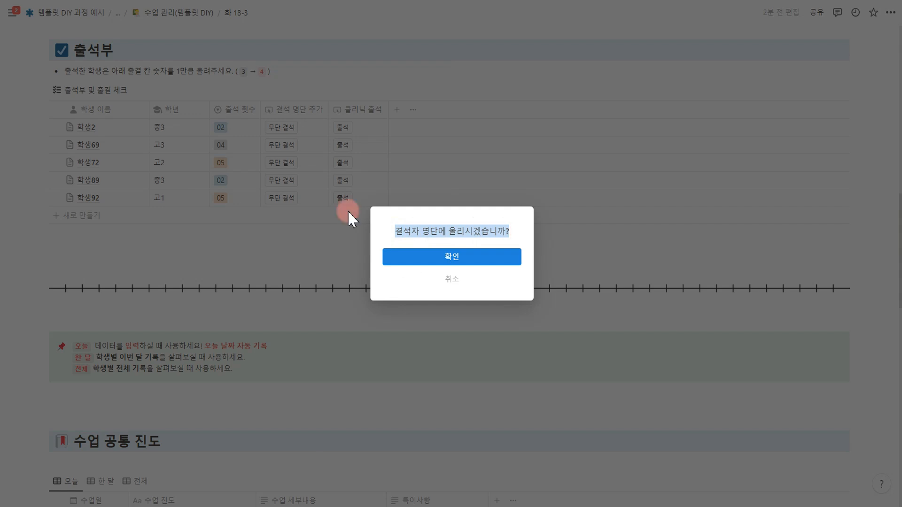
{"action": "left_click", "coordinate": [450, 280]}
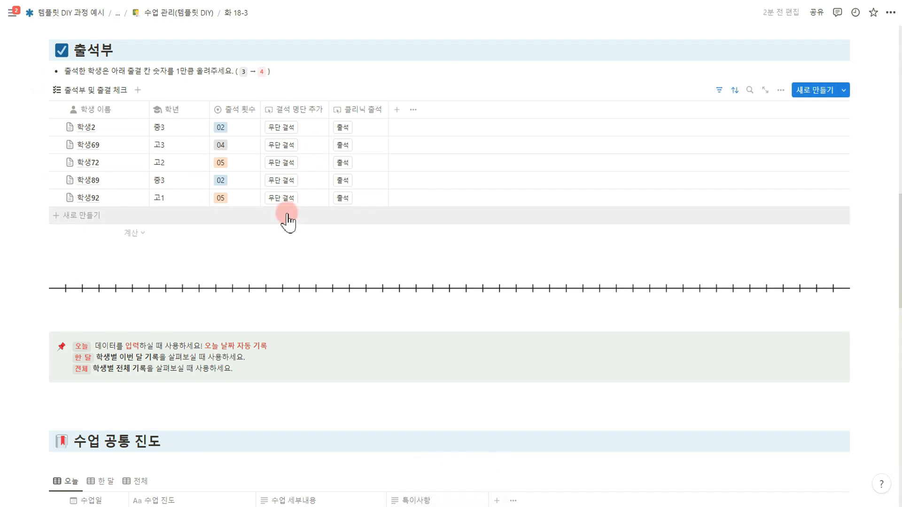
Record an unexcused absence (무단 결석) for 학생2 in the 출석부 table and confirm adding the student to the absentee list.
{"action": "left_click", "coordinate": [284, 127]}
{"action": "left_click", "coordinate": [452, 256]}
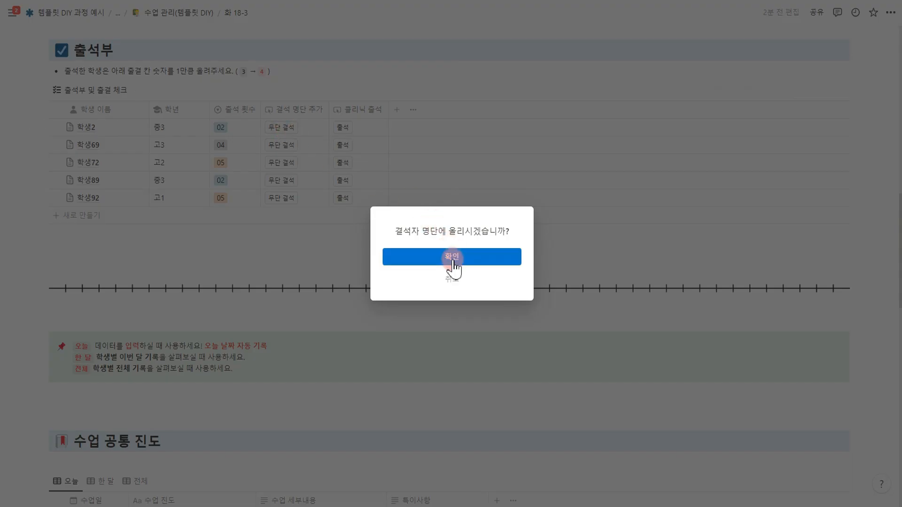
{"action": "left_click", "coordinate": [453, 258]}
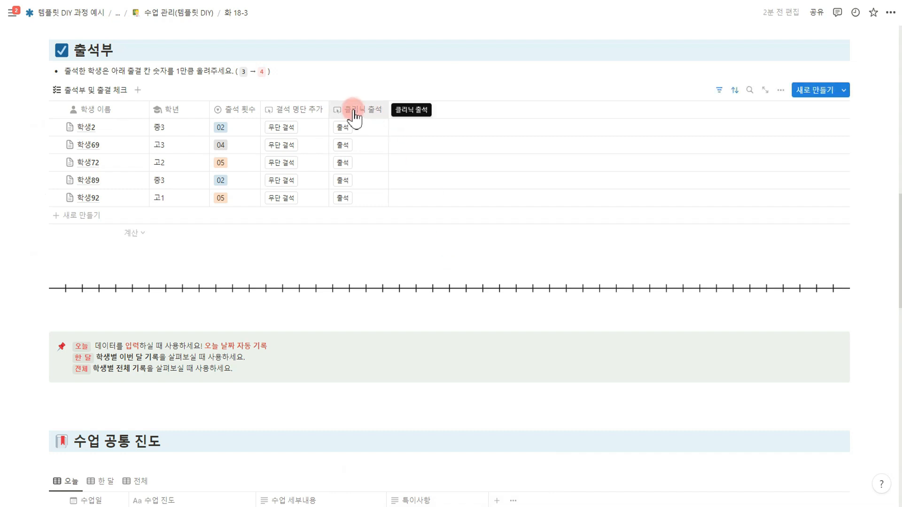
Record clinic attendance (클리닉 출석) for 학생2 in the 출석부 table and confirm the attendance check.
{"action": "left_click", "coordinate": [347, 134]}
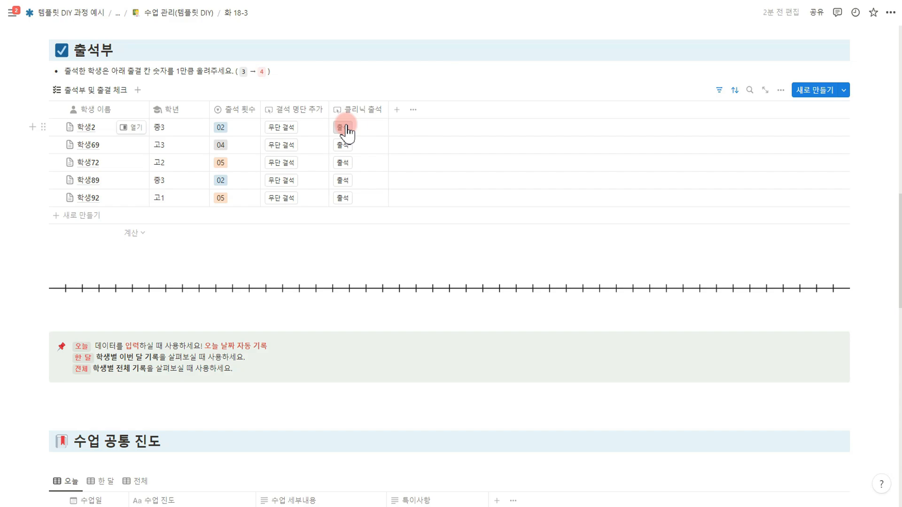
{"action": "left_click", "coordinate": [346, 126]}
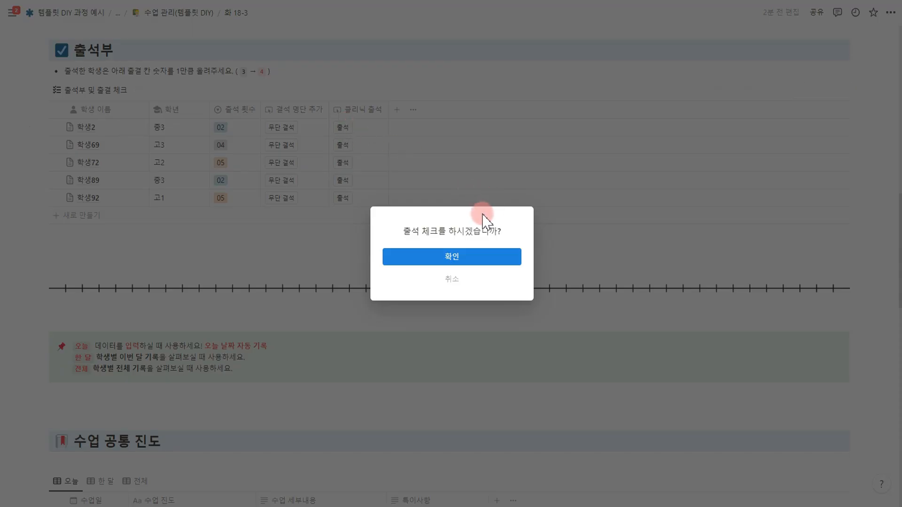
{"action": "left_click", "coordinate": [471, 258]}
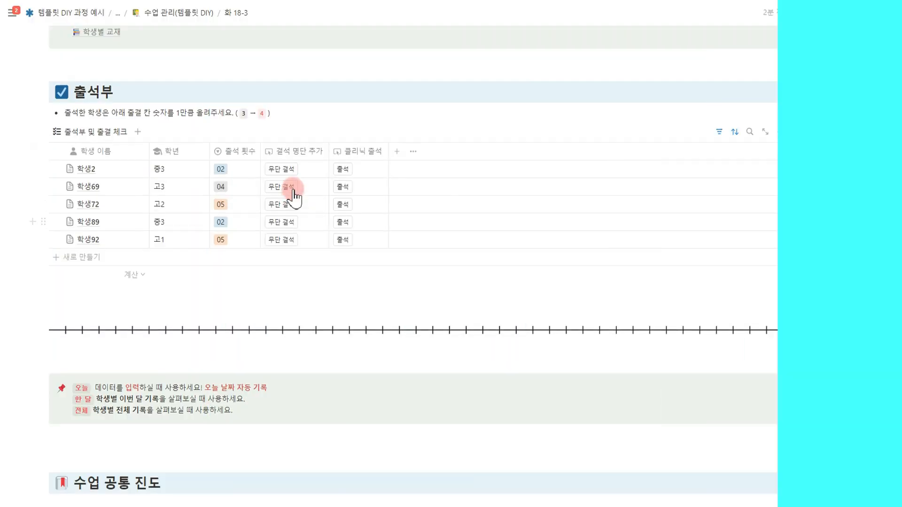
Add a row to the 오늘 view of the 수업 공통 진도 table.
{"action": "scroll", "coordinate": [300, 295], "scroll_direction": "down", "scroll_amount": 5}
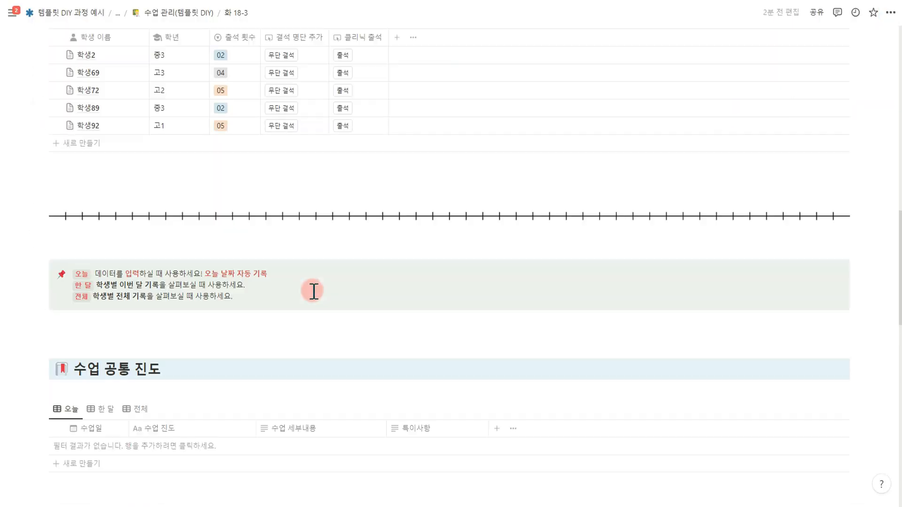
{"action": "scroll", "coordinate": [311, 281], "scroll_direction": "down", "scroll_amount": 3}
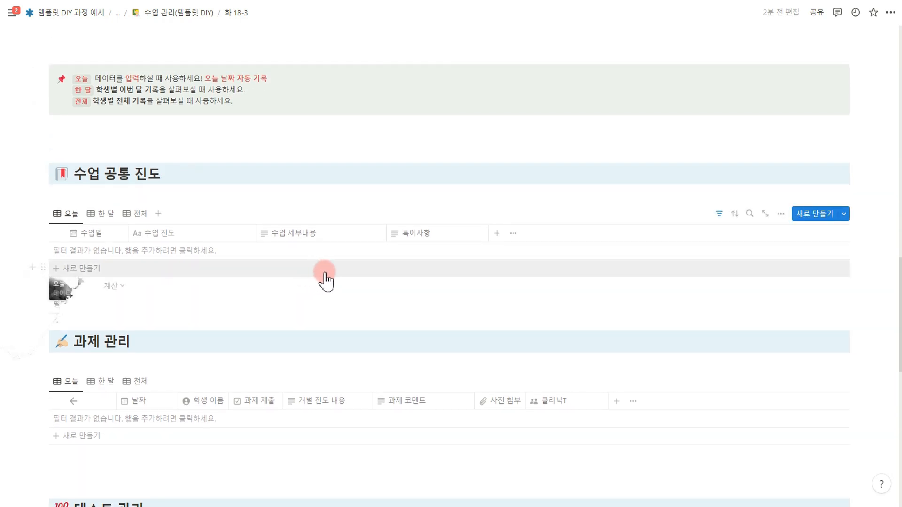
{"action": "left_click", "coordinate": [80, 320]}
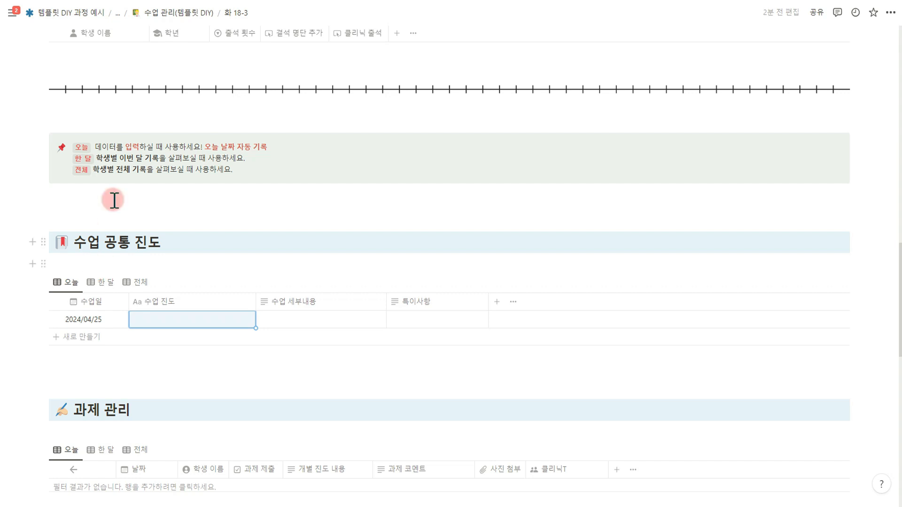
Compare the 전체, 한 달 and 오늘 views of the 수업 공통 진도 table.
{"action": "double_click", "coordinate": [112, 170]}
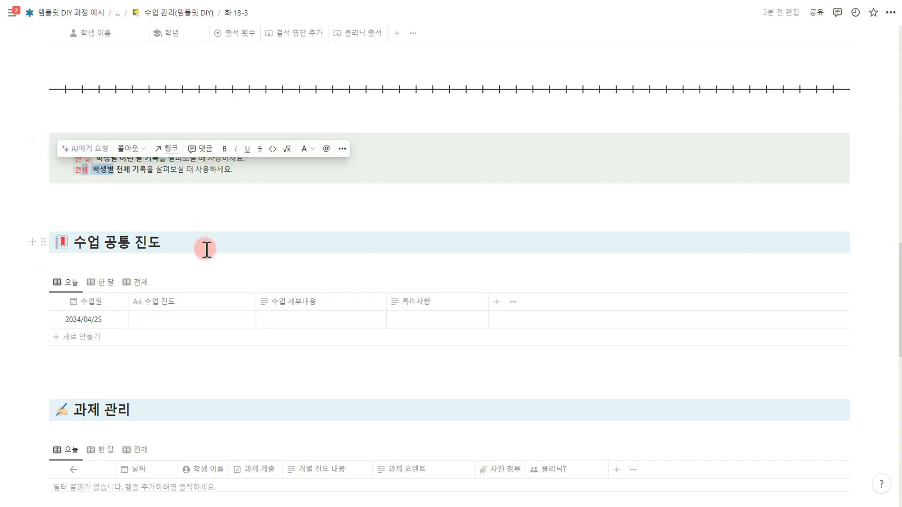
{"action": "left_click", "coordinate": [143, 283]}
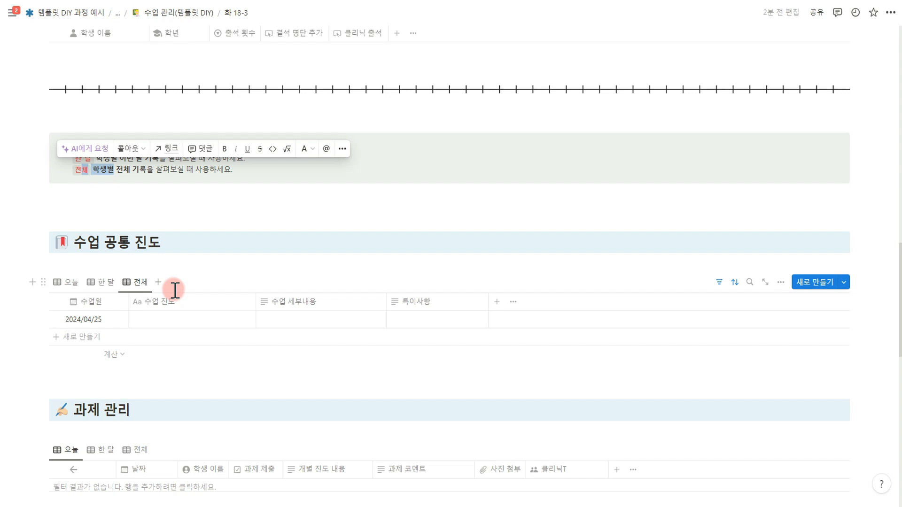
{"action": "left_click", "coordinate": [94, 282]}
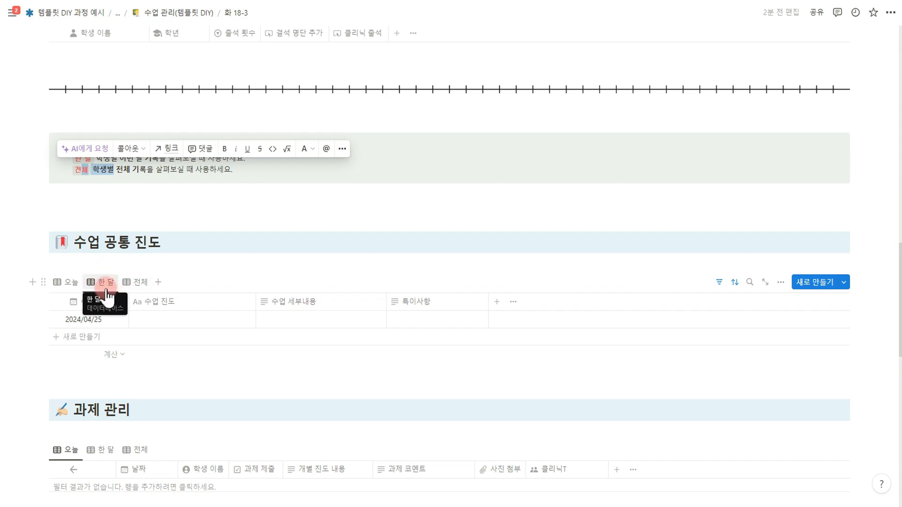
{"action": "left_click", "coordinate": [78, 284]}
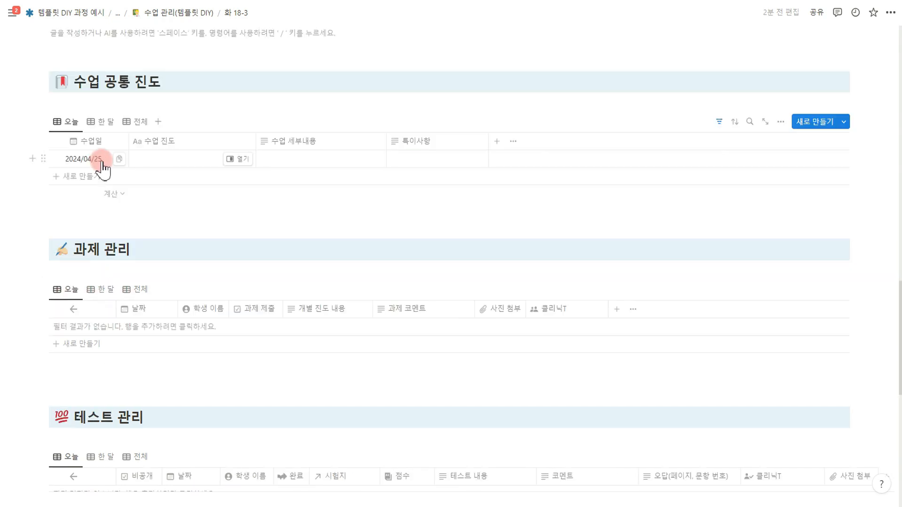
Enter "수업 진도를 적어주세요" as the 수업 진도 of the 2024/04/25 row in the 수업 공통 진도 table.
{"action": "left_click", "coordinate": [171, 162]}
{"action": "type", "text": "수업"}
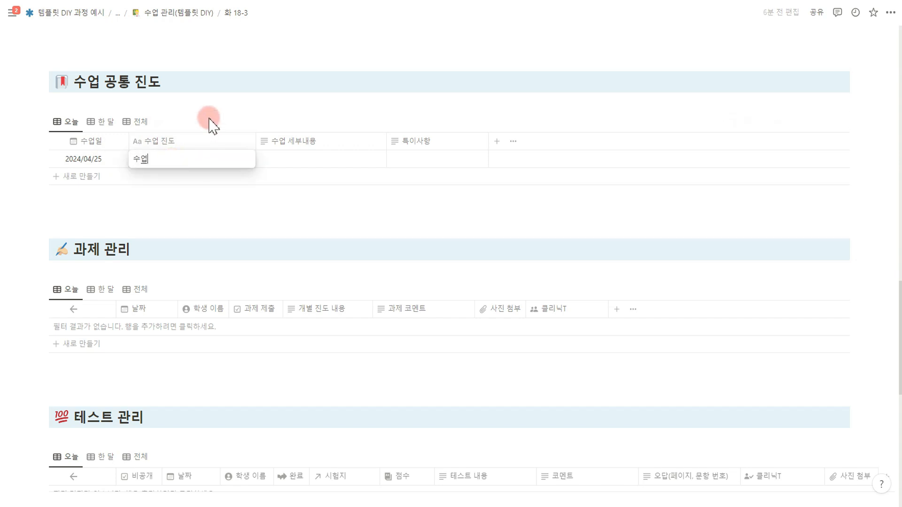
{"action": "type", "text": " 진돌를 적어주세요"}
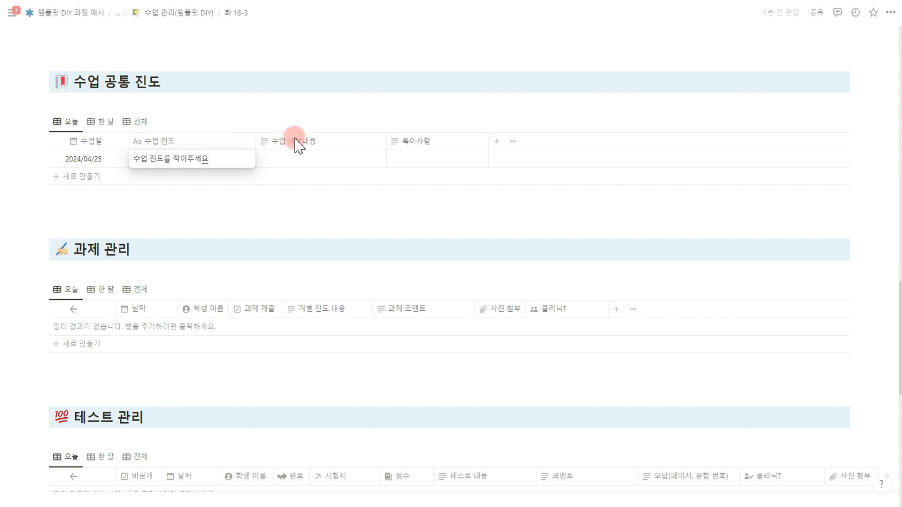
{"action": "key", "text": "Return"}
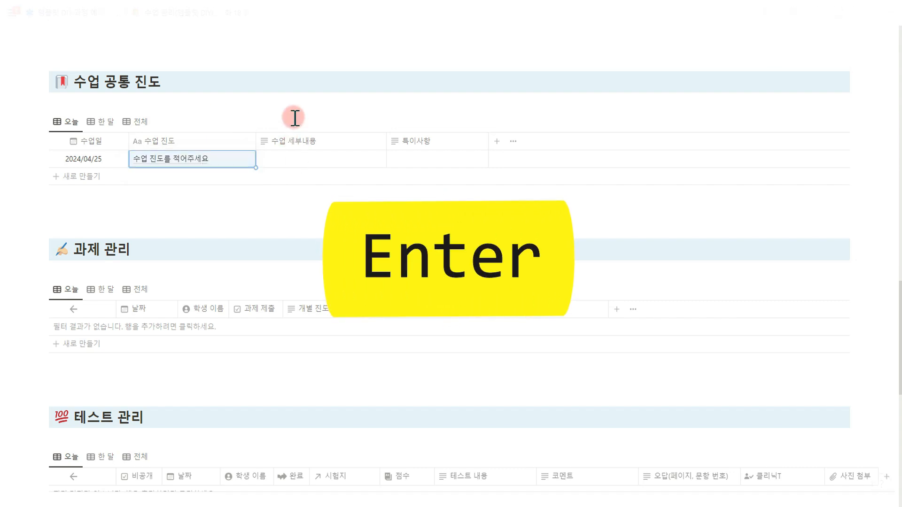
Enter "바로 세부내용 적기" as the 수업 세부내용 of the same row and move on to its 특이사항 cell.
{"action": "key", "text": "Tab"}
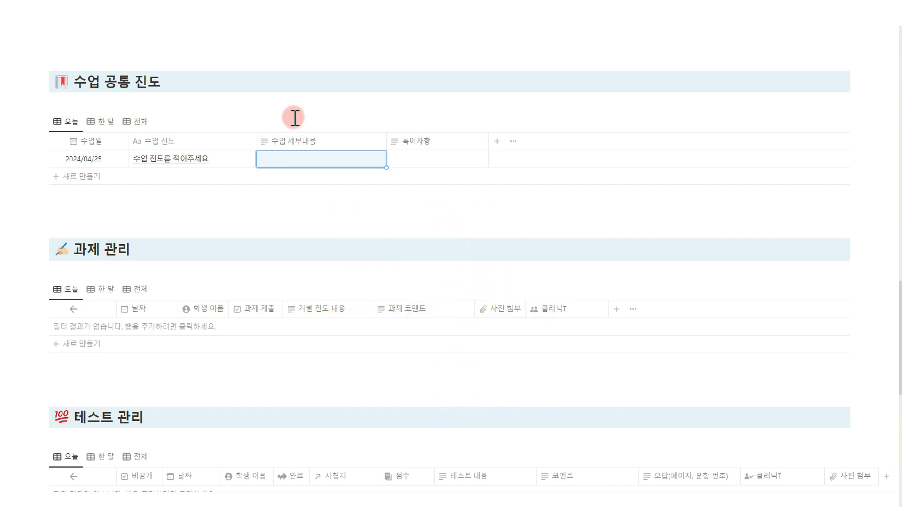
{"action": "key", "text": "Return"}
{"action": "type", "text": "바로 세부내용 저기"}
{"action": "key", "text": "Return"}
{"action": "key", "text": "Return"}
{"action": "key", "text": "BackSpace"}
{"action": "key", "text": "BackSpace"}
{"action": "type", "text": "적기"}
{"action": "key", "text": "Return"}
{"action": "key", "text": "Return"}
{"action": "key", "text": "Return"}
{"action": "key", "text": "Return"}
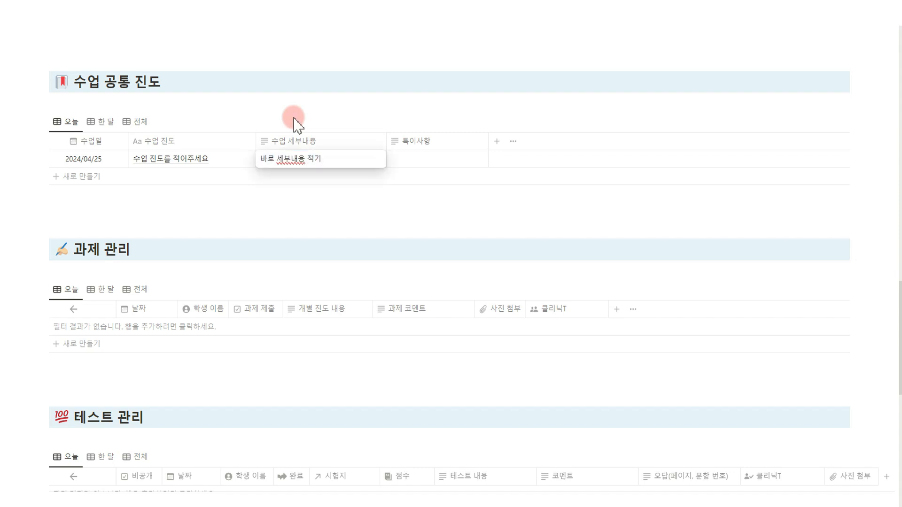
{"action": "key", "text": "Tab"}
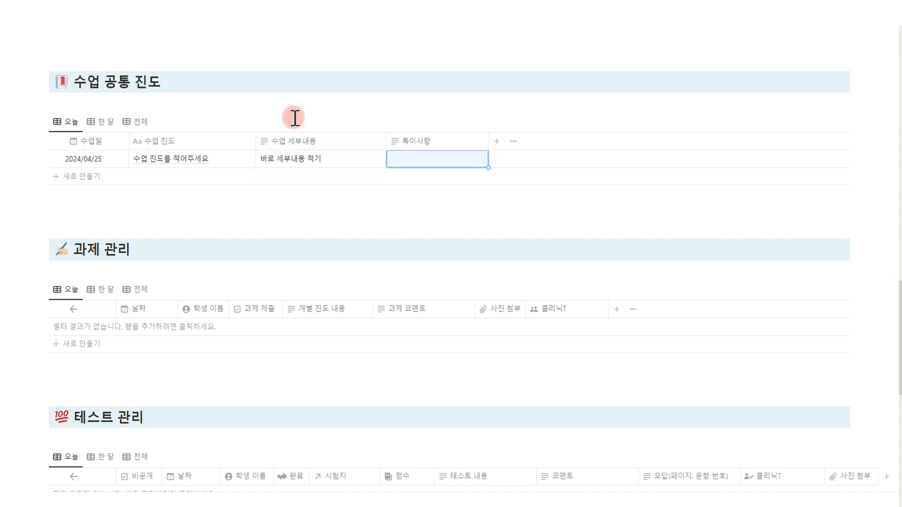
Review the 수업 공통 진도 section together with the 화 18-3 page title and class properties.
{"action": "scroll", "coordinate": [295, 118], "scroll_direction": "down", "scroll_amount": 3}
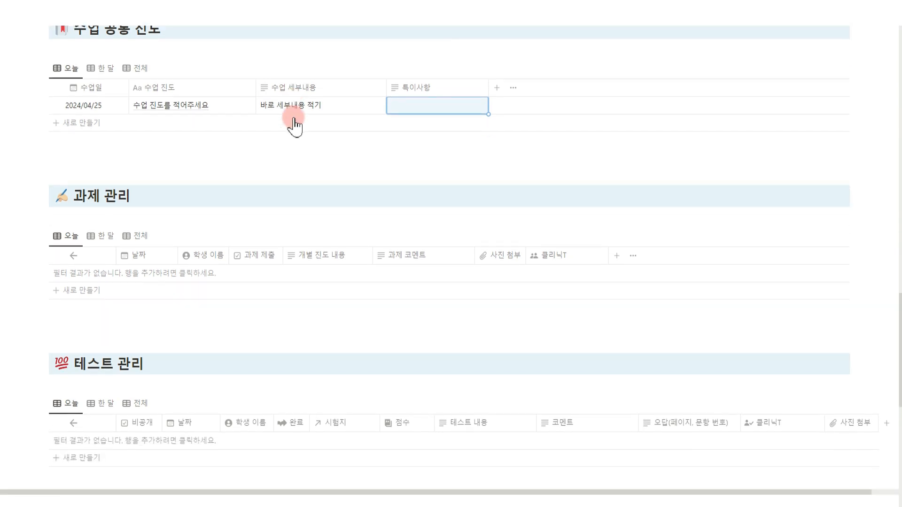
{"action": "scroll", "coordinate": [296, 125], "scroll_direction": "up", "scroll_amount": 3}
{"action": "left_click_drag", "start_coordinate": [78, 83], "coordinate": [176, 85]}
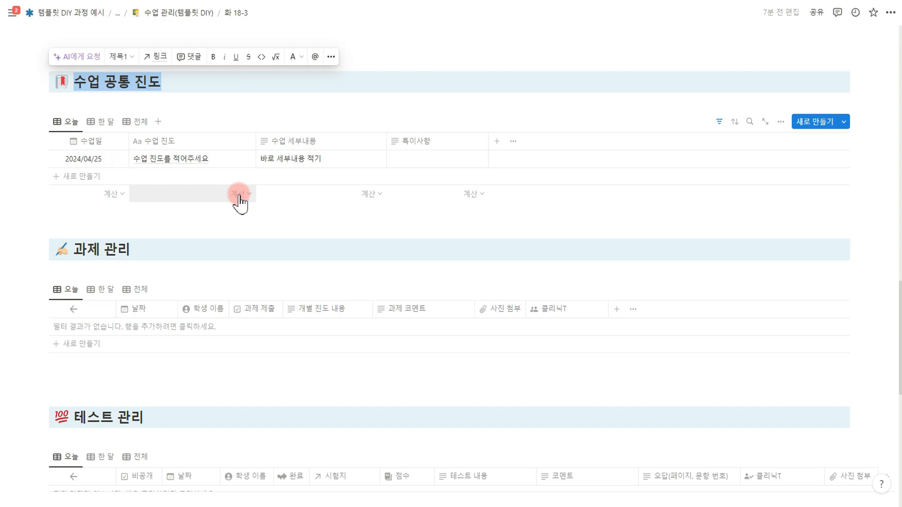
{"action": "scroll", "coordinate": [240, 199], "scroll_direction": "up", "scroll_amount": 15}
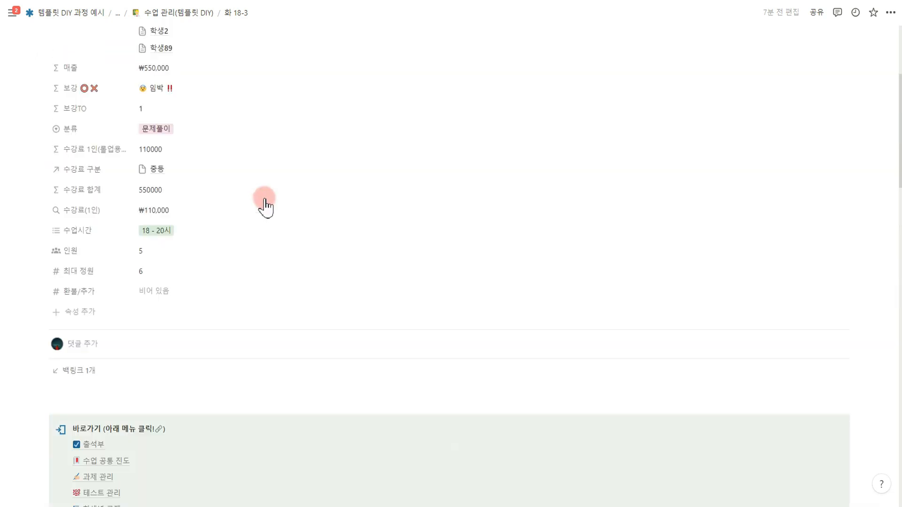
{"action": "left_click_drag", "start_coordinate": [44, 97], "coordinate": [112, 98]}
{"action": "left_click_drag", "start_coordinate": [108, 99], "coordinate": [45, 102]}
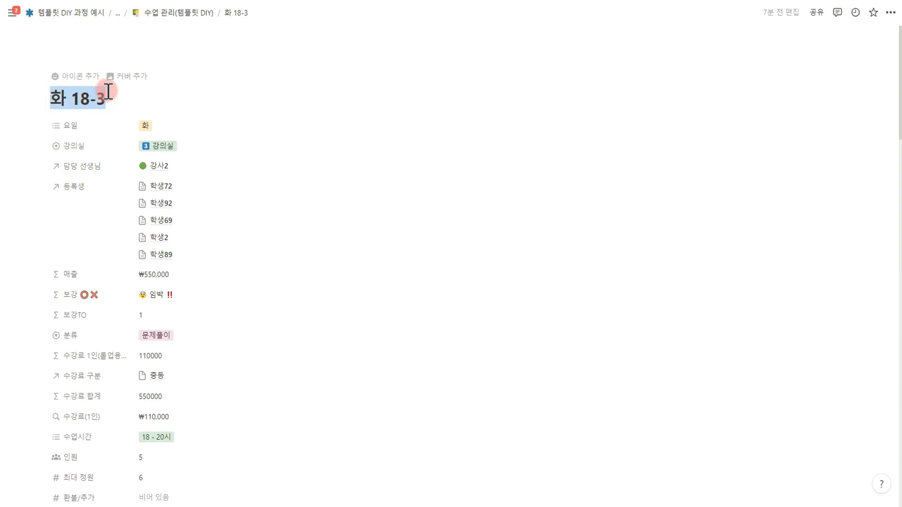
Look through the page's sections from 출석부 and 수업 공통 진도 to 과제 관리, 테스트 관리 and 학생별 교재.
{"action": "scroll", "coordinate": [128, 92], "scroll_direction": "down", "scroll_amount": 15}
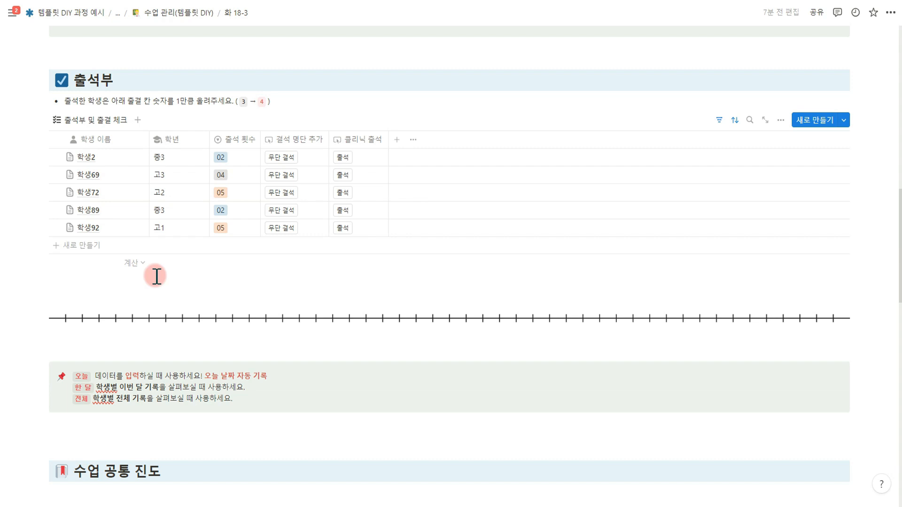
{"action": "scroll", "coordinate": [164, 273], "scroll_direction": "down", "scroll_amount": 7}
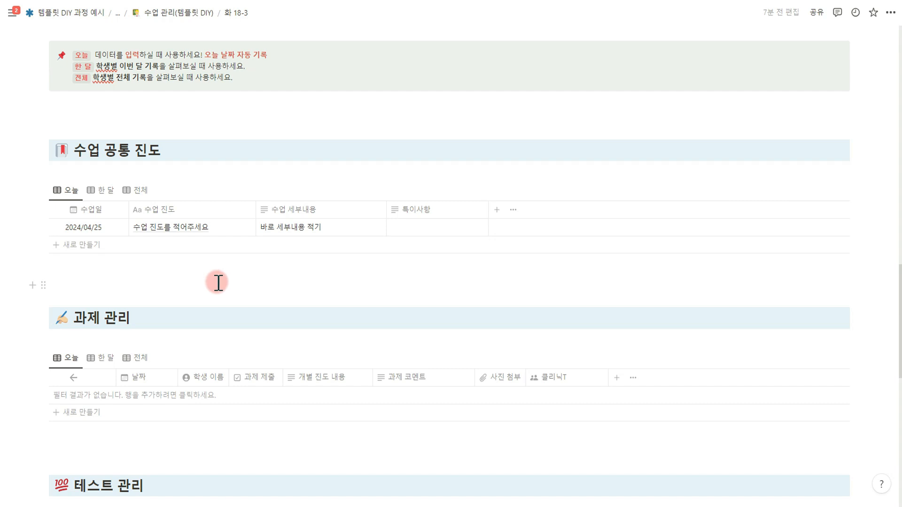
{"action": "scroll", "coordinate": [221, 286], "scroll_direction": "down", "scroll_amount": 2}
{"action": "scroll", "coordinate": [220, 285], "scroll_direction": "down", "scroll_amount": 3}
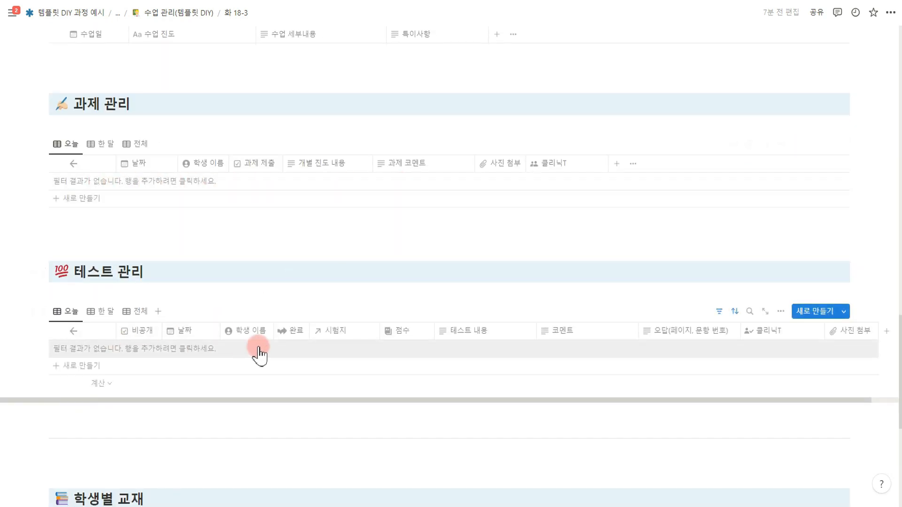
{"action": "scroll", "coordinate": [258, 346], "scroll_direction": "up", "scroll_amount": 6}
{"action": "scroll", "coordinate": [258, 346], "scroll_direction": "down", "scroll_amount": 2}
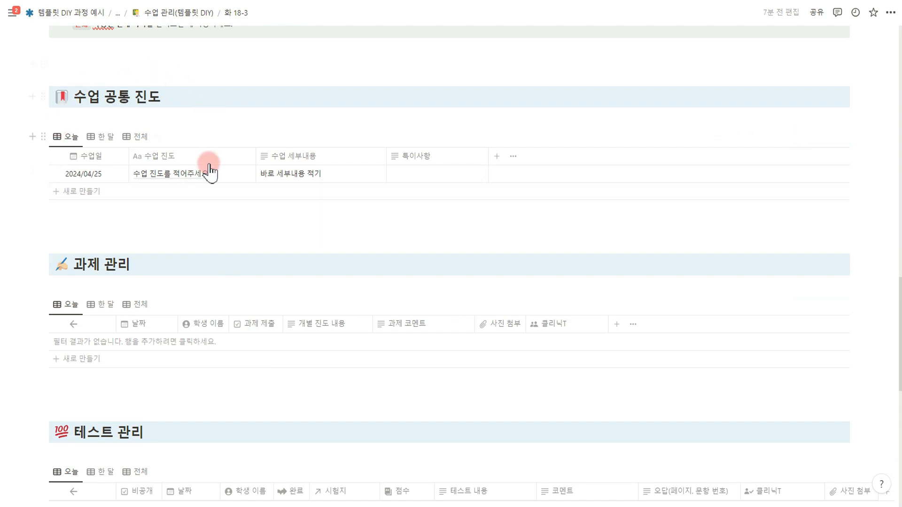
{"action": "scroll", "coordinate": [146, 218], "scroll_direction": "down", "scroll_amount": 3}
{"action": "left_click_drag", "start_coordinate": [76, 104], "coordinate": [129, 104]}
{"action": "left_click_drag", "start_coordinate": [74, 272], "coordinate": [149, 272]}
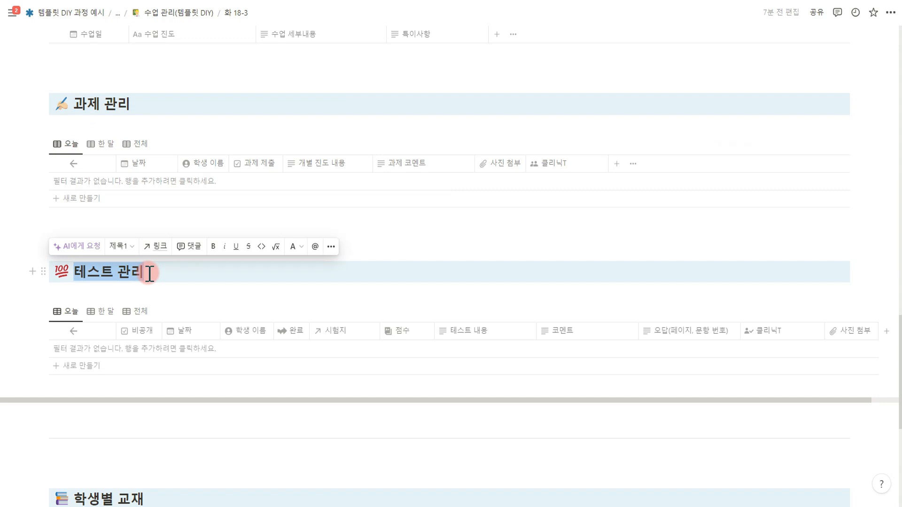
{"action": "scroll", "coordinate": [160, 281], "scroll_direction": "down", "scroll_amount": 3}
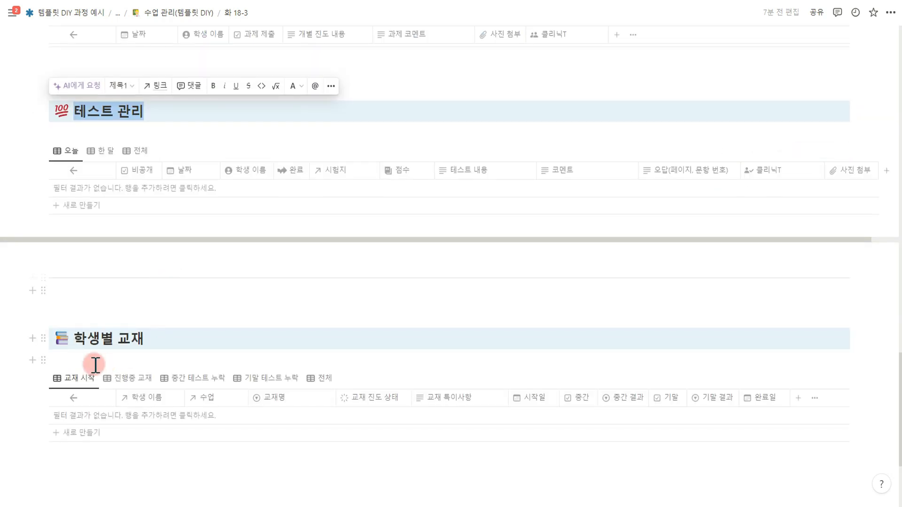
{"action": "left_click_drag", "start_coordinate": [61, 338], "coordinate": [143, 343]}
Add a new entry to the 과제 관리 table and link 학생1 as its 학생 이름.
{"action": "scroll", "coordinate": [317, 322], "scroll_direction": "up", "scroll_amount": 5}
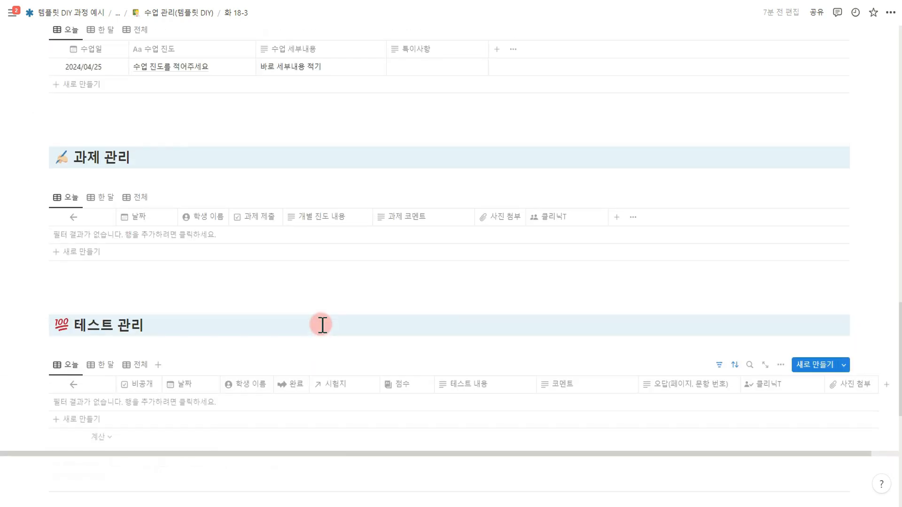
{"action": "scroll", "coordinate": [272, 293], "scroll_direction": "down", "scroll_amount": 2}
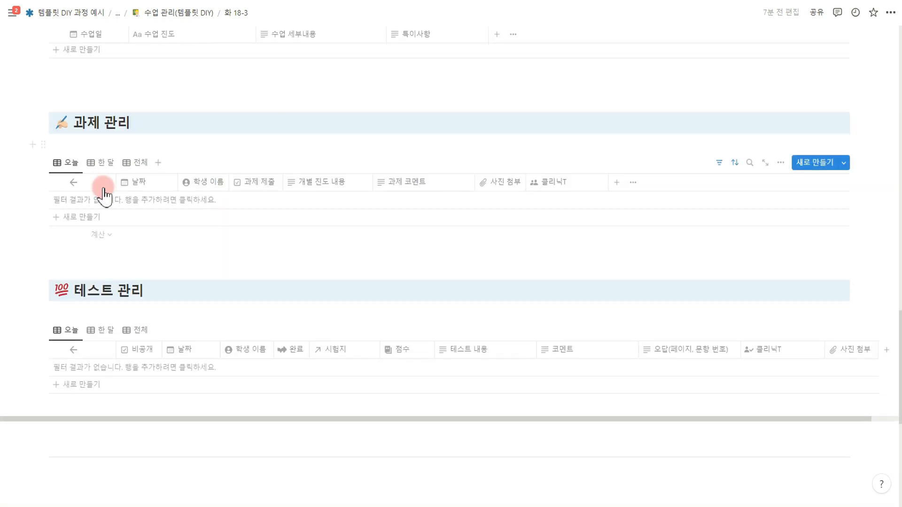
{"action": "left_click", "coordinate": [85, 196]}
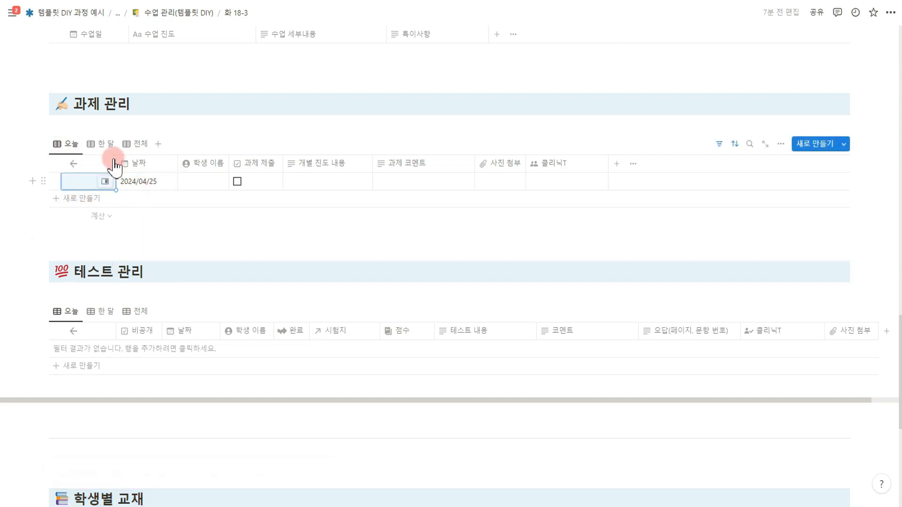
{"action": "left_click", "coordinate": [203, 183]}
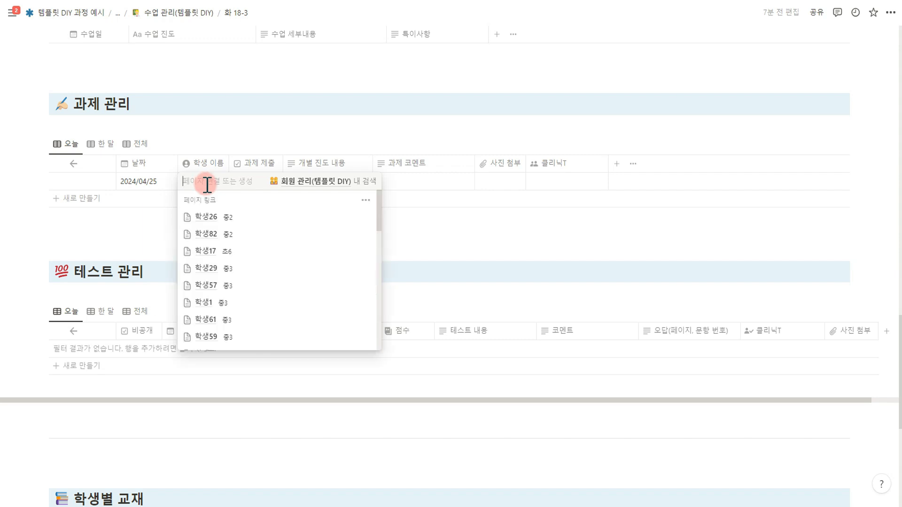
{"action": "left_click", "coordinate": [365, 303]}
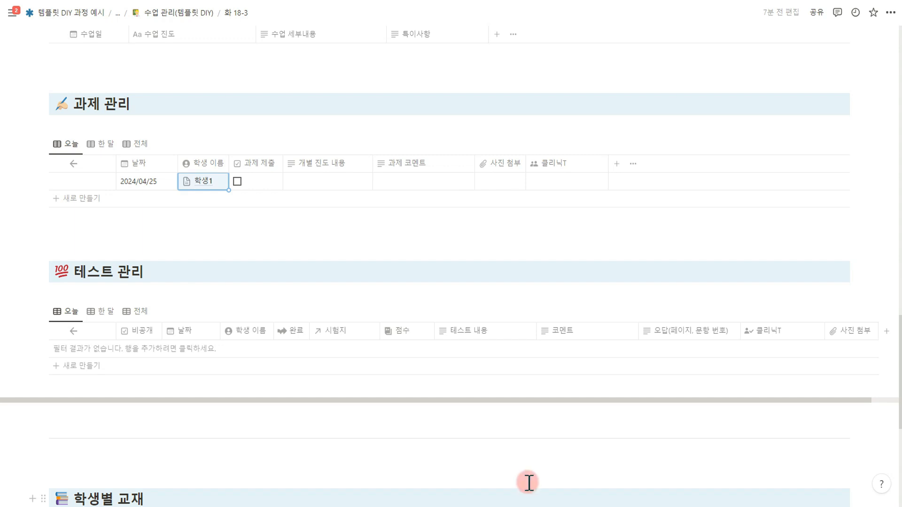
{"action": "left_click", "coordinate": [210, 138]}
{"action": "left_click", "coordinate": [211, 140]}
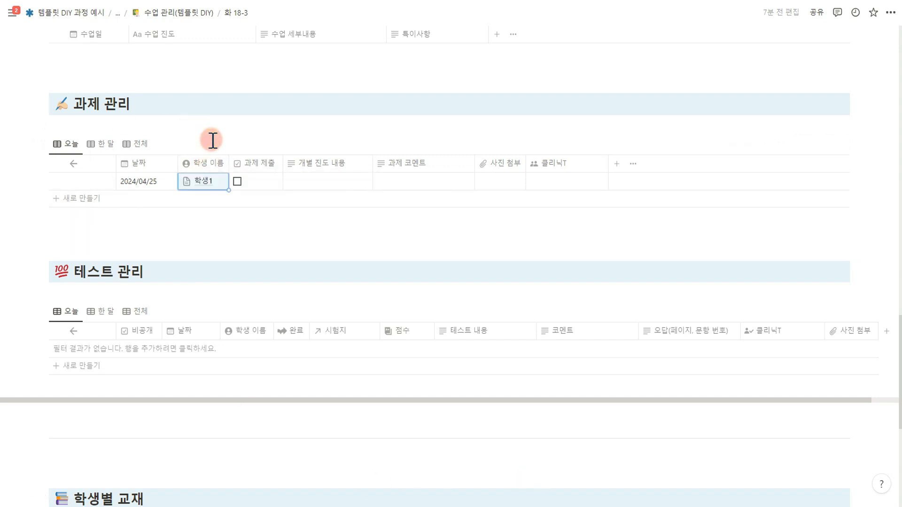
Mark 과제 제출 for 학생1's homework entry and enter "학생 1의 개별 진도 내용" as its 개별 진도 내용.
{"action": "key", "text": "Right"}
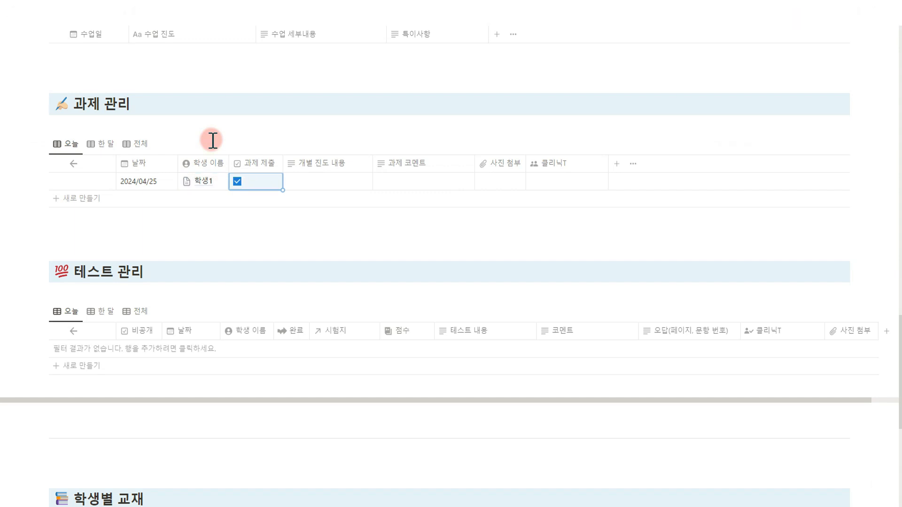
{"action": "key", "text": "Right"}
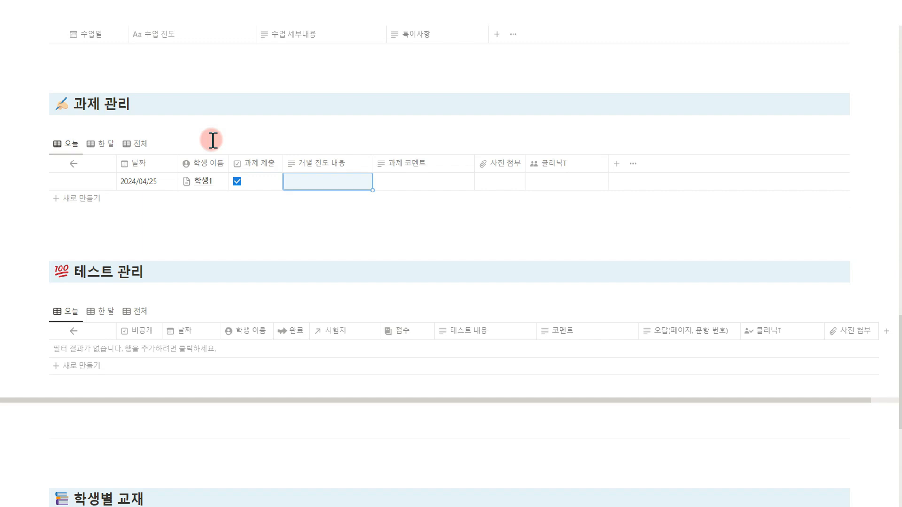
{"action": "key", "text": "Return"}
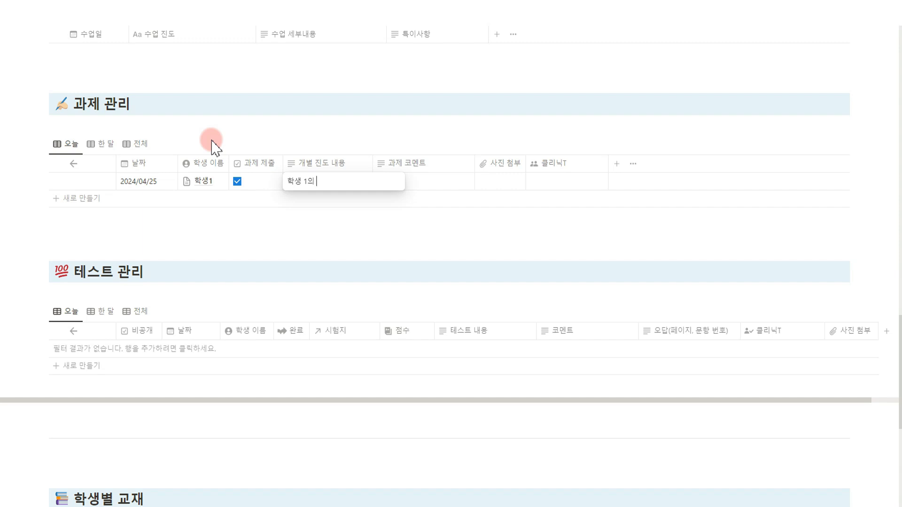
{"action": "type", "text": "내용"}
{"action": "key", "text": "Escape"}
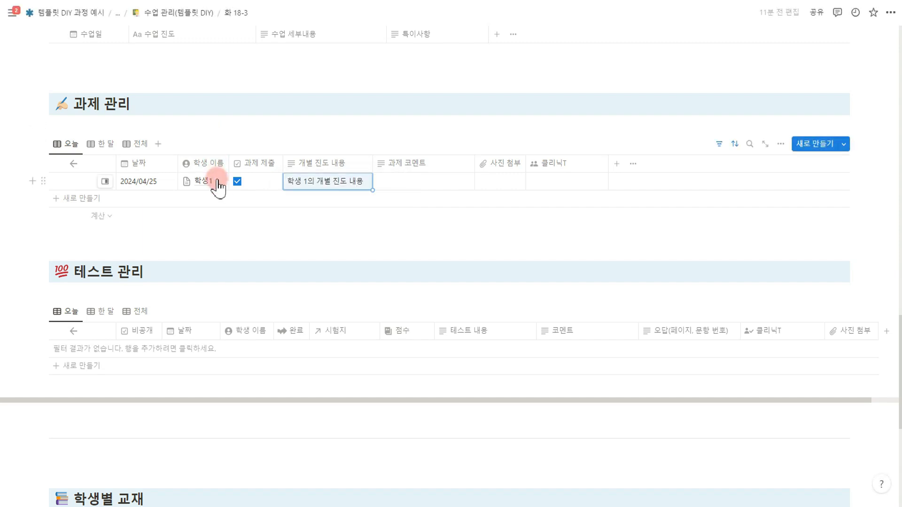
Enter "한줄평" as the 과제 코멘트 of 학생1's homework entry and move on to its 사진 첨부 cell.
{"action": "scroll", "coordinate": [210, 201], "scroll_direction": "up", "scroll_amount": 3}
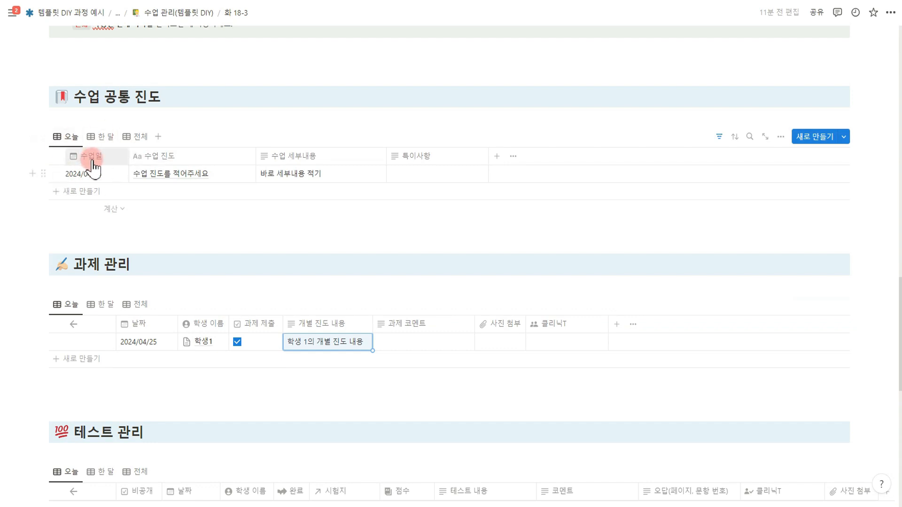
{"action": "scroll", "coordinate": [42, 159], "scroll_direction": "down", "scroll_amount": 2}
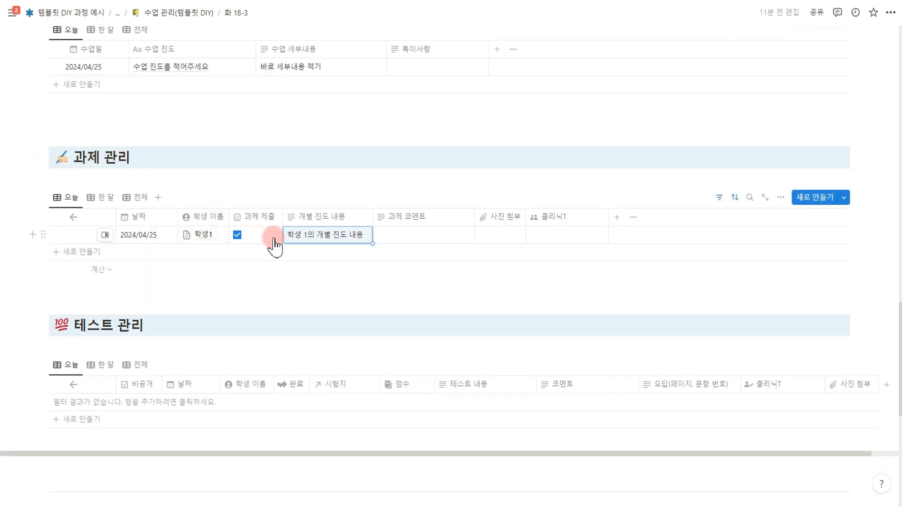
{"action": "key", "text": "Right"}
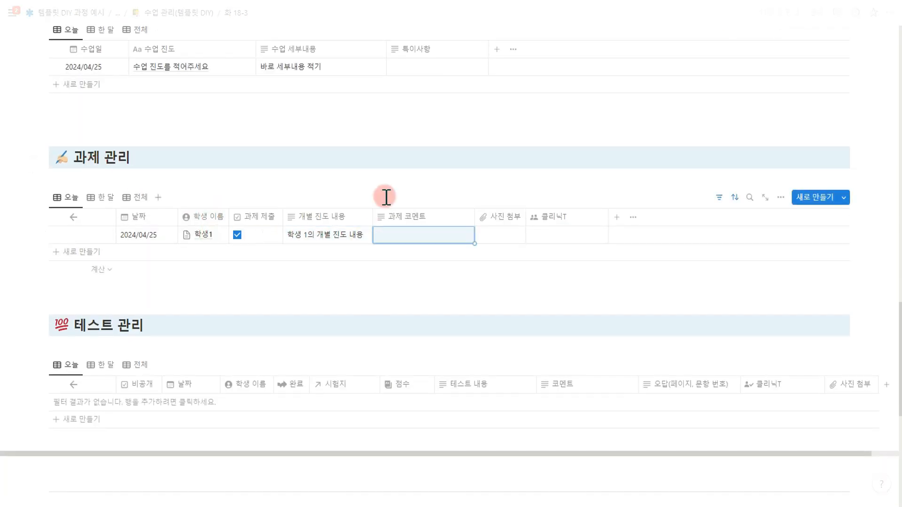
{"action": "key", "text": "Return"}
{"action": "type", "text": "한줄평"}
{"action": "key", "text": "Return"}
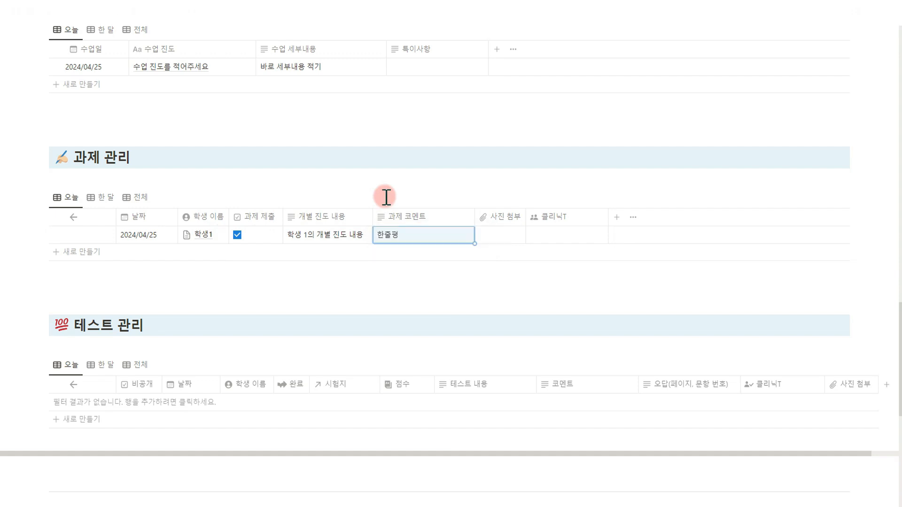
{"action": "left_click", "coordinate": [491, 243]}
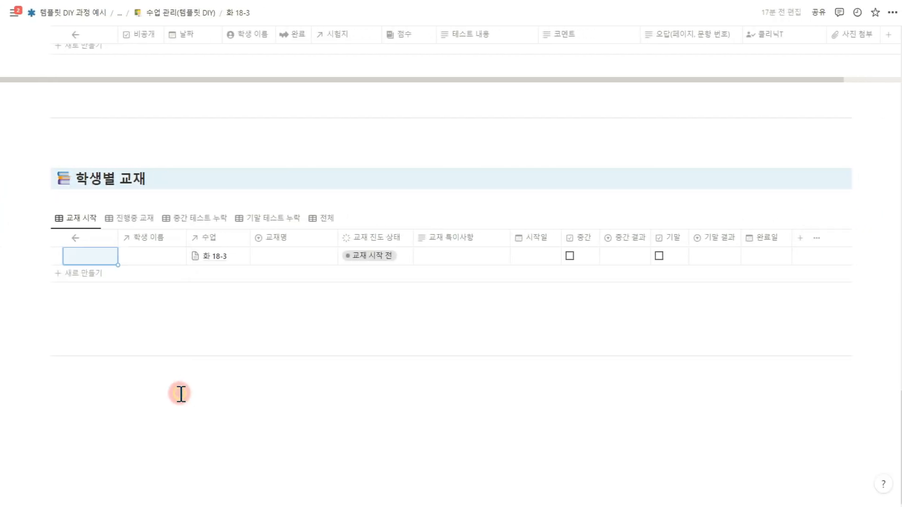
Link 학생26 as the 학생 이름 of the first 학생별 교재 row and add two more rows below it.
{"action": "left_click", "coordinate": [151, 258]}
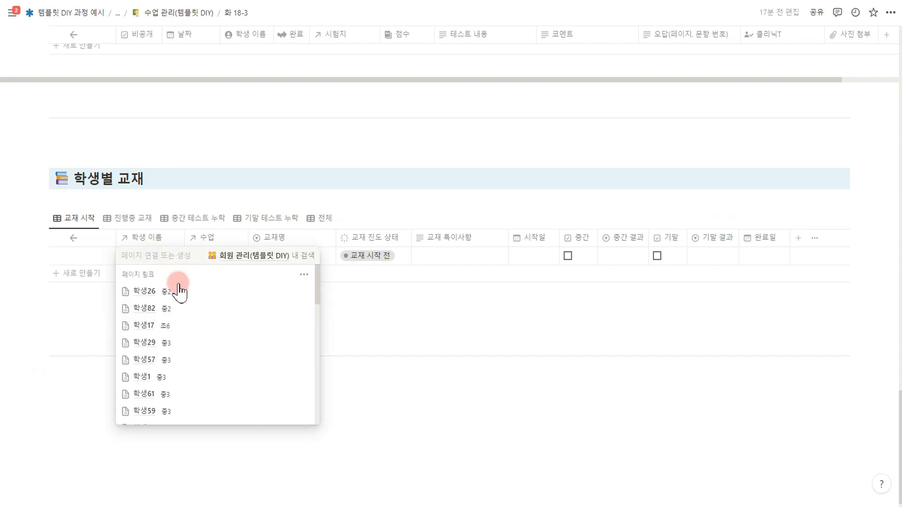
{"action": "left_click", "coordinate": [195, 210]}
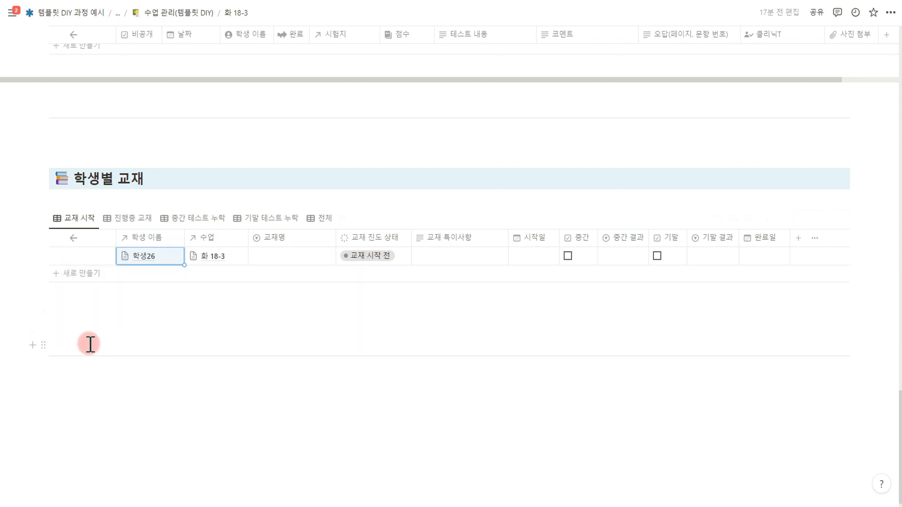
{"action": "key", "text": "shift+Return"}
{"action": "key", "text": "shift+Return"}
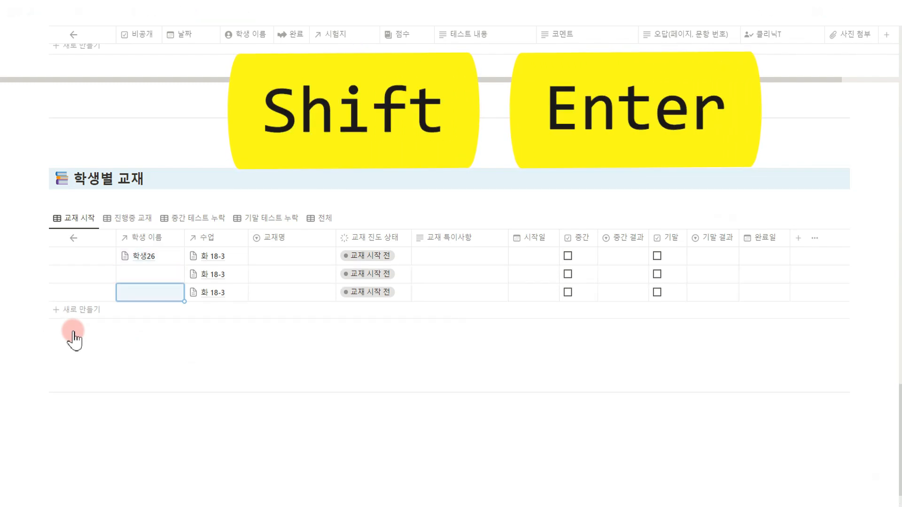
Fill 학생26 down from the first 학생별 교재 row into the two empty 학생 이름 cells below.
{"action": "key", "text": "Up"}
{"action": "key", "text": "Up"}
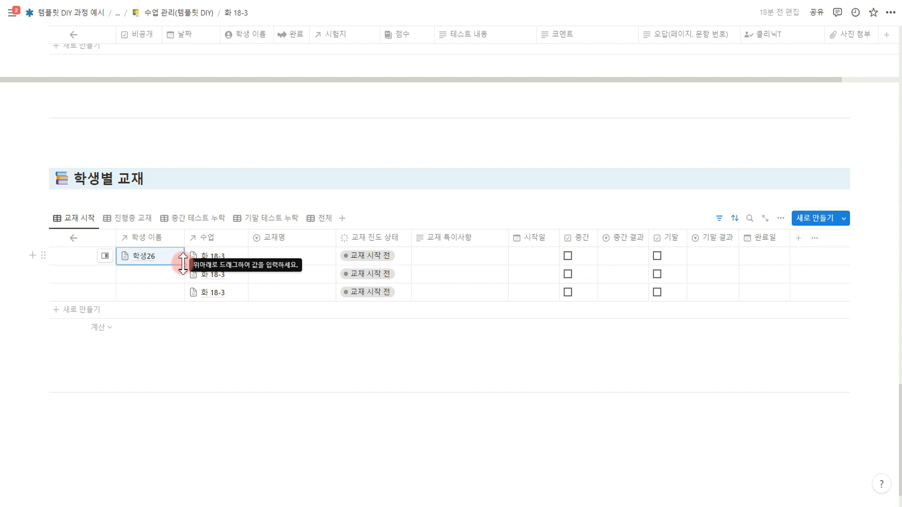
{"action": "left_click_drag", "start_coordinate": [182, 264], "coordinate": [183, 295]}
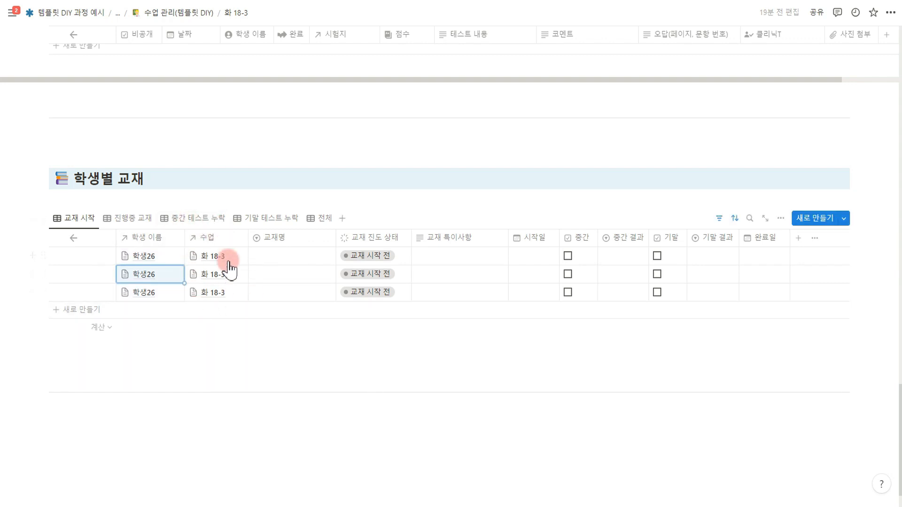
Check the class page's title and properties, and set the 교재명 of the third 학생별 교재 row to 쎈.
{"action": "scroll", "coordinate": [207, 298], "scroll_direction": "up", "scroll_amount": 20}
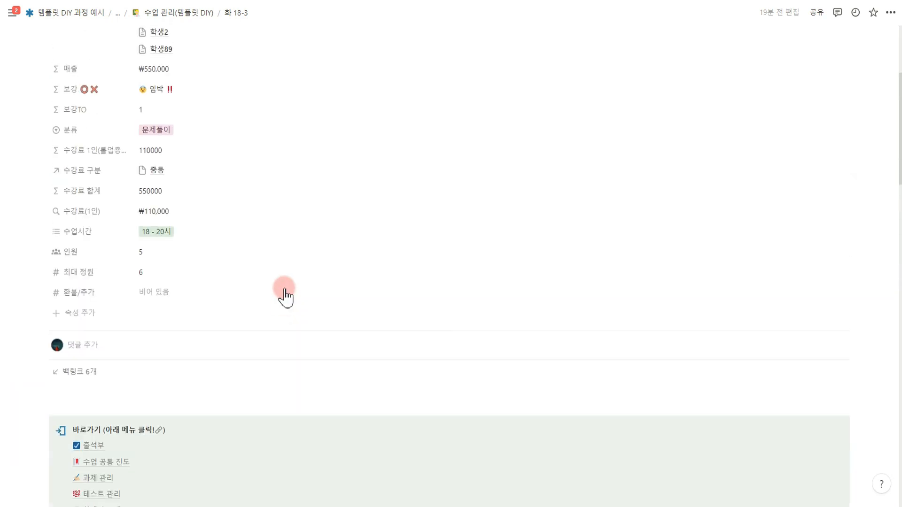
{"action": "scroll", "coordinate": [248, 246], "scroll_direction": "up", "scroll_amount": 5}
{"action": "left_click_drag", "start_coordinate": [121, 97], "coordinate": [36, 97]}
{"action": "scroll", "coordinate": [393, 281], "scroll_direction": "down", "scroll_amount": 3}
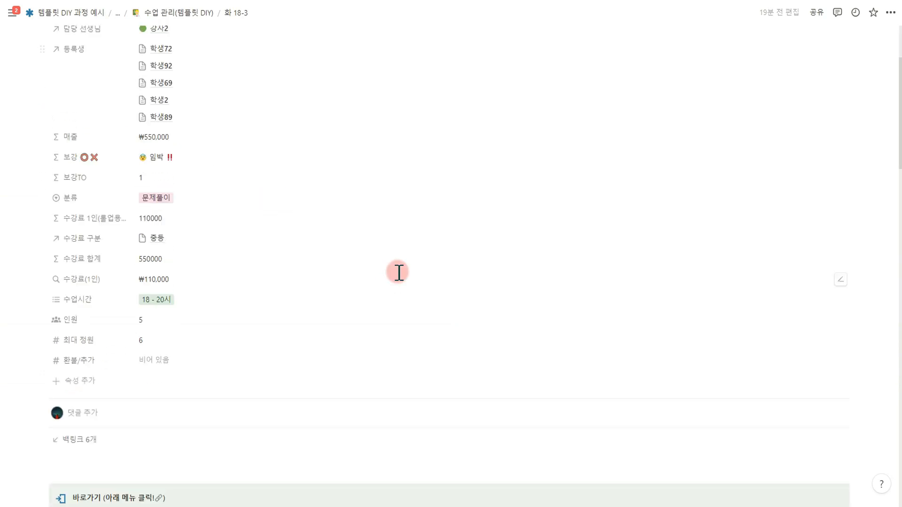
{"action": "scroll", "coordinate": [393, 281], "scroll_direction": "down", "scroll_amount": 20}
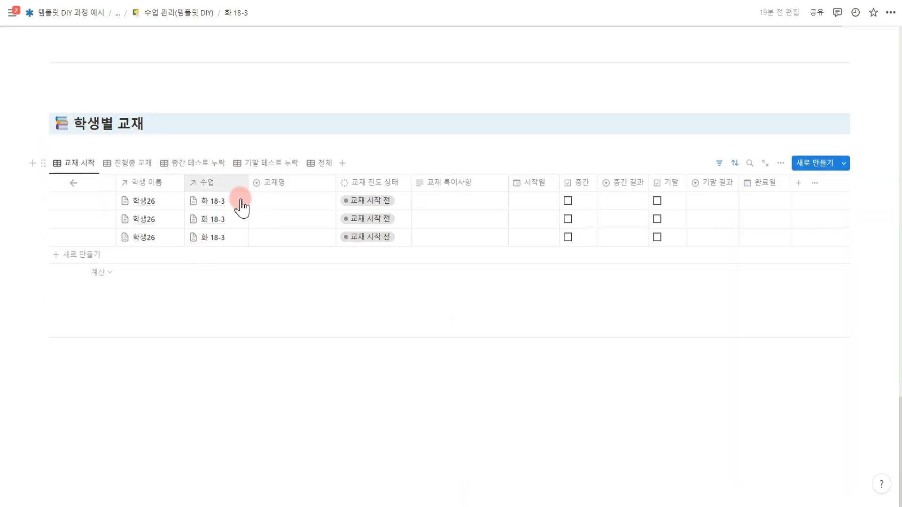
{"action": "left_click", "coordinate": [283, 242]}
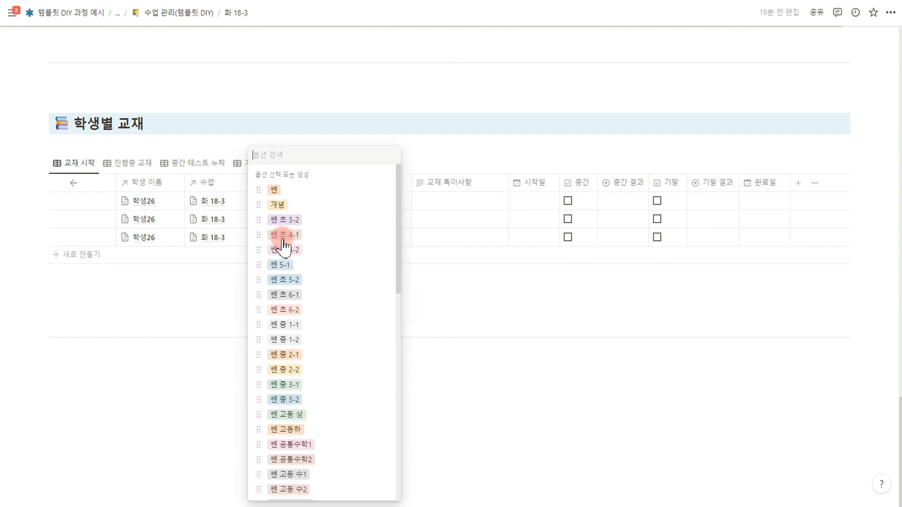
{"action": "left_click", "coordinate": [281, 191]}
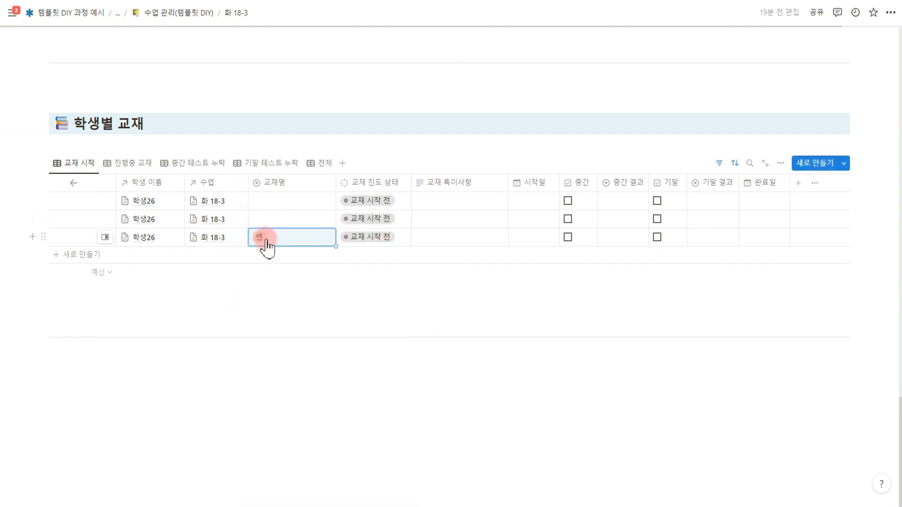
Enter "개념서 위주로 시작" as the 쎈 row's 교재 특이사항 and set its 교재 진도 상태 to 2. 교재 진행 (하).
{"action": "scroll", "coordinate": [389, 300], "scroll_direction": "up", "scroll_amount": 1}
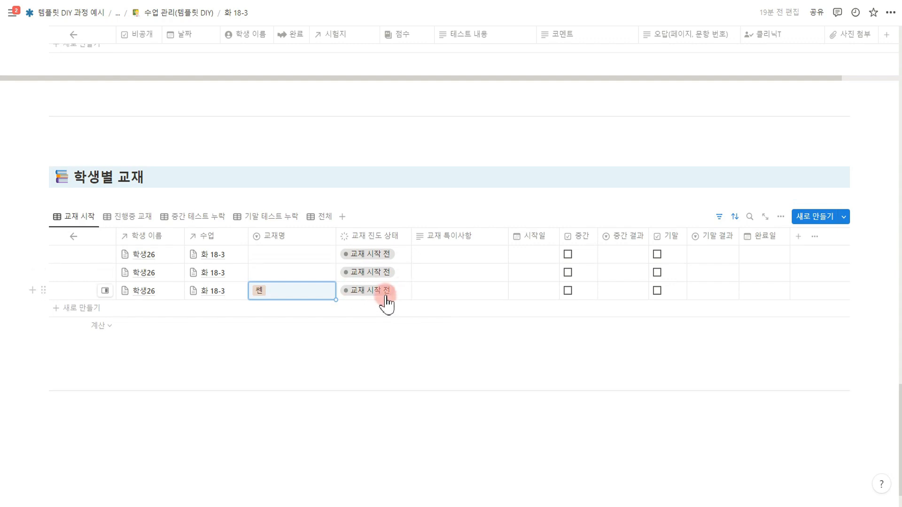
{"action": "left_click", "coordinate": [499, 298]}
{"action": "type", "text": "ㄱ"}
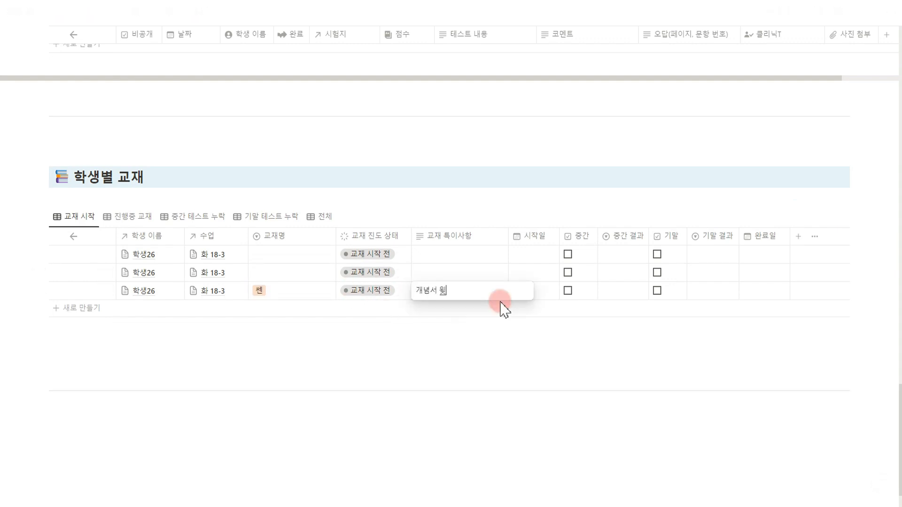
{"action": "type", "text": "작"}
{"action": "key", "text": "Return"}
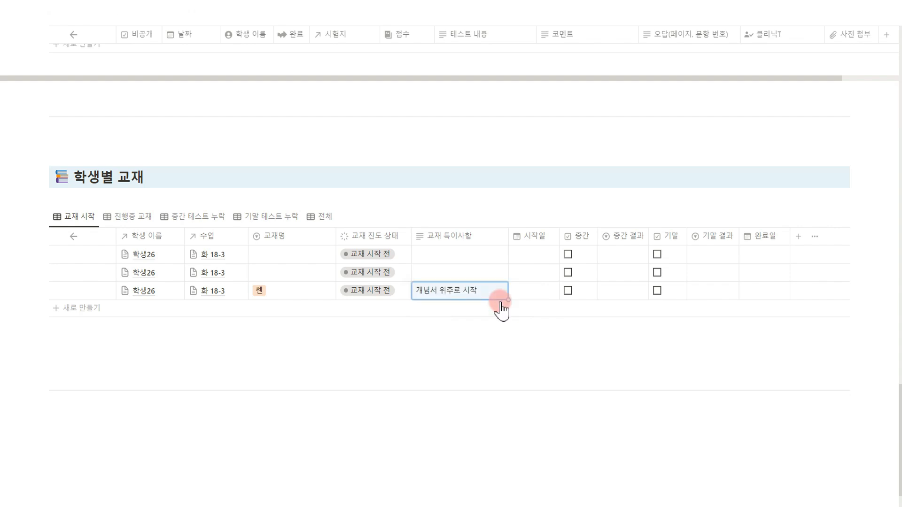
{"action": "left_click", "coordinate": [383, 291]}
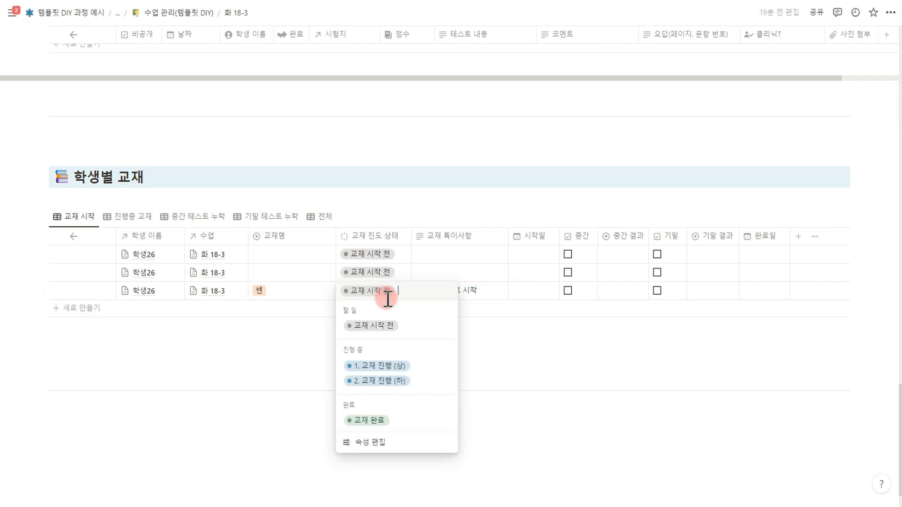
{"action": "left_click", "coordinate": [399, 378]}
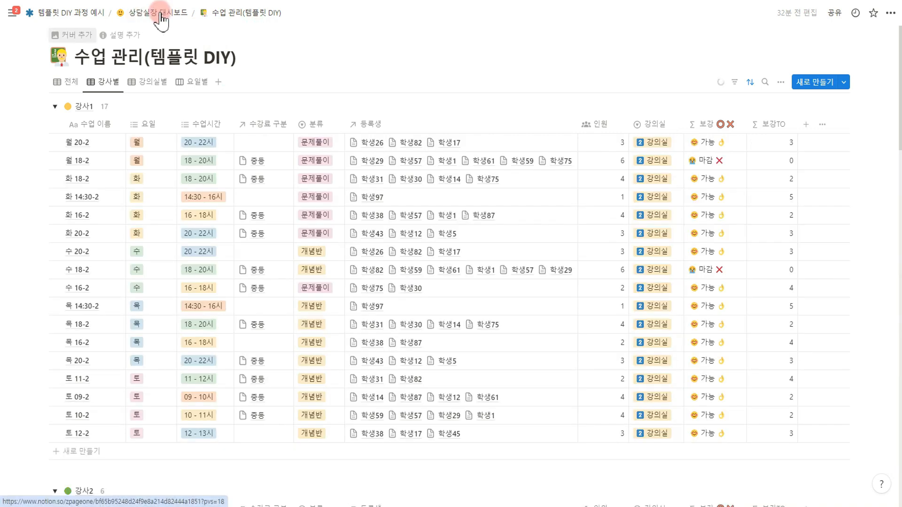
Go through the 상담실장 대시보드 to the 강사 관리(템플릿 DIY) database and open the 강사1 entry.
{"action": "left_click", "coordinate": [162, 21]}
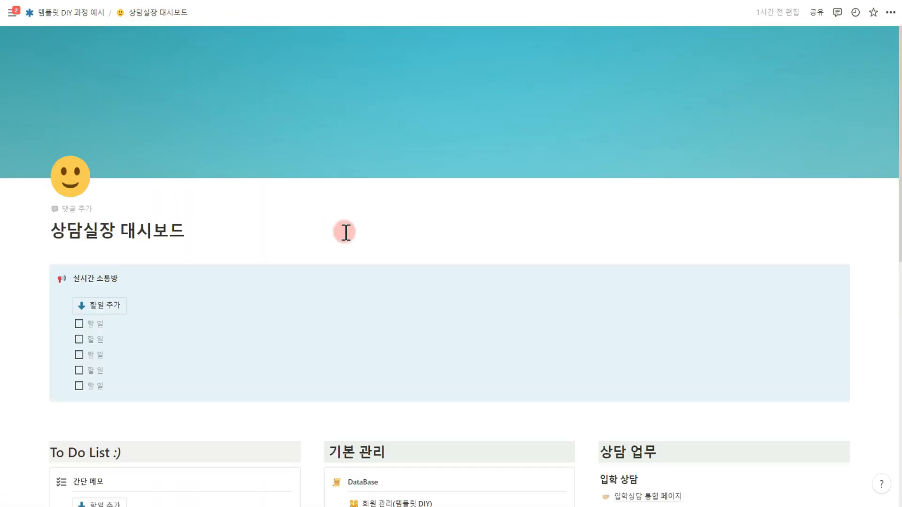
{"action": "scroll", "coordinate": [423, 254], "scroll_direction": "down", "scroll_amount": 8}
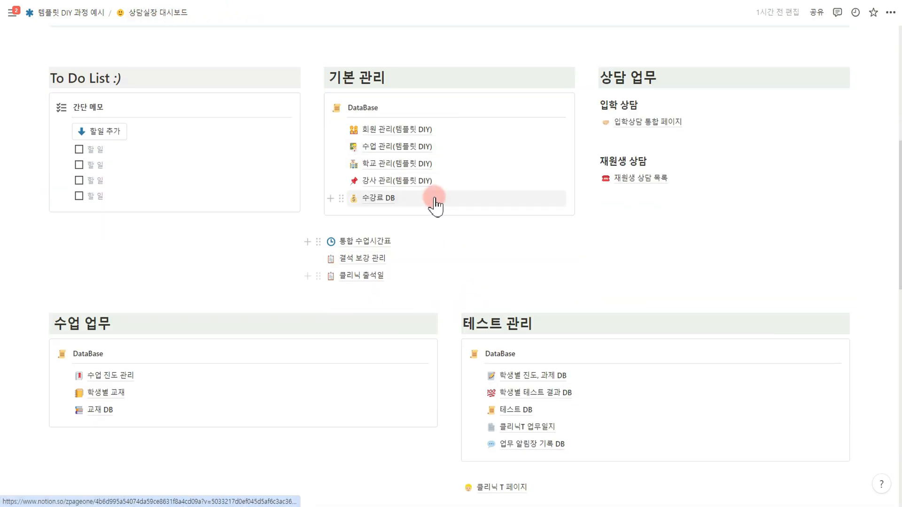
{"action": "mouse_move", "coordinate": [413, 187]}
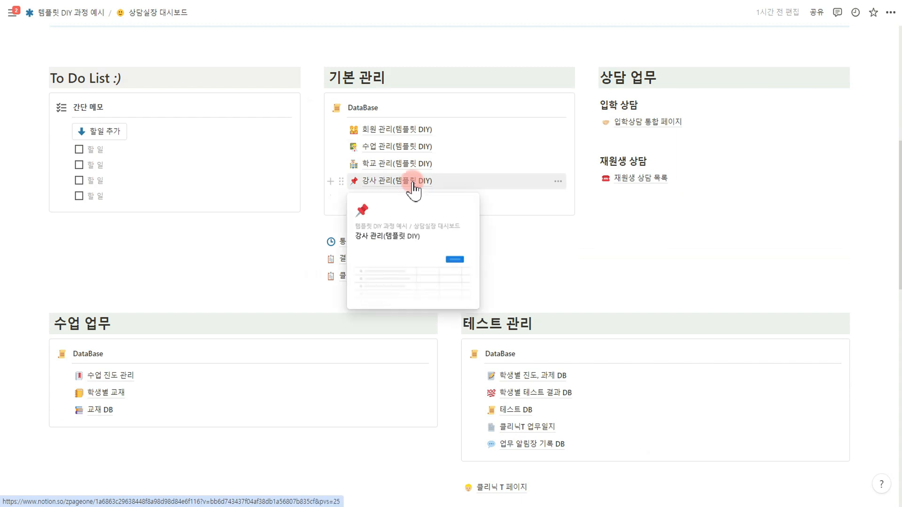
{"action": "left_click", "coordinate": [414, 187]}
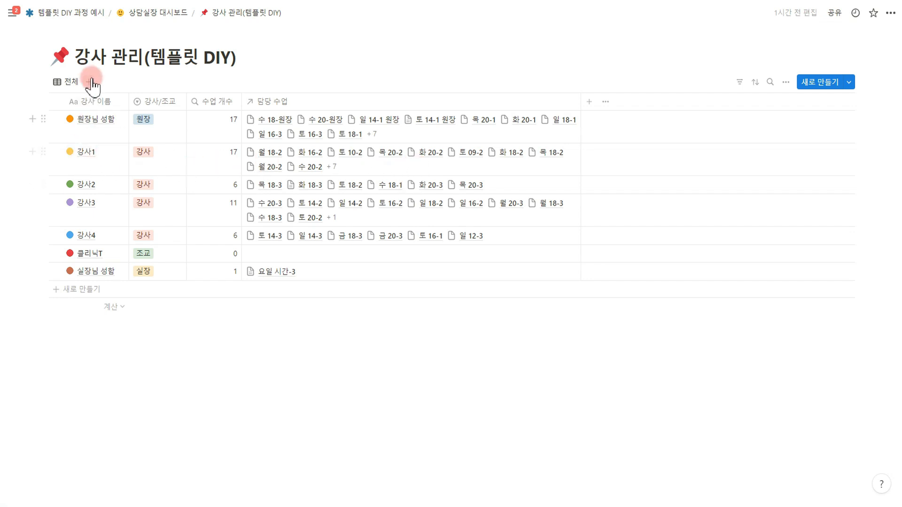
{"action": "left_click", "coordinate": [118, 157]}
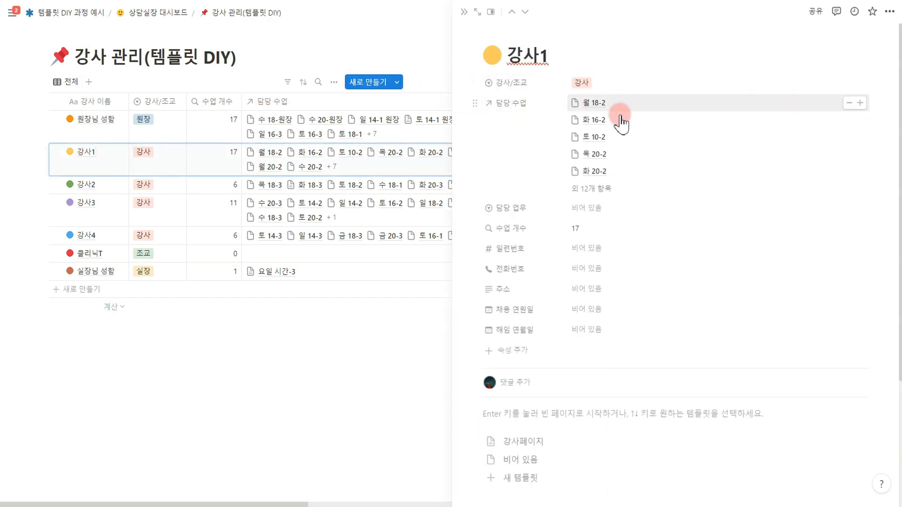
Apply the 강사페이지 template to the 강사1 entry and review its sections from 학원 전체 공지 through 담당 수업.
{"action": "scroll", "coordinate": [620, 123], "scroll_direction": "down", "scroll_amount": 3}
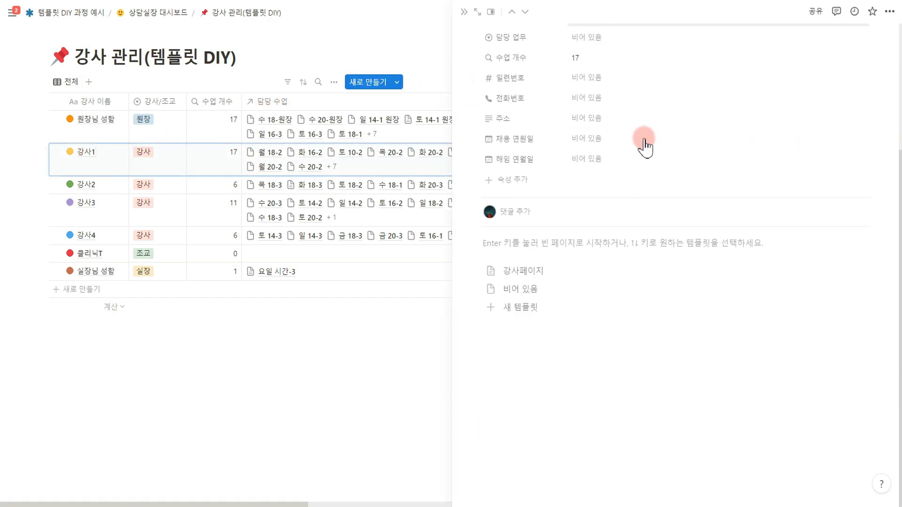
{"action": "left_click", "coordinate": [534, 274]}
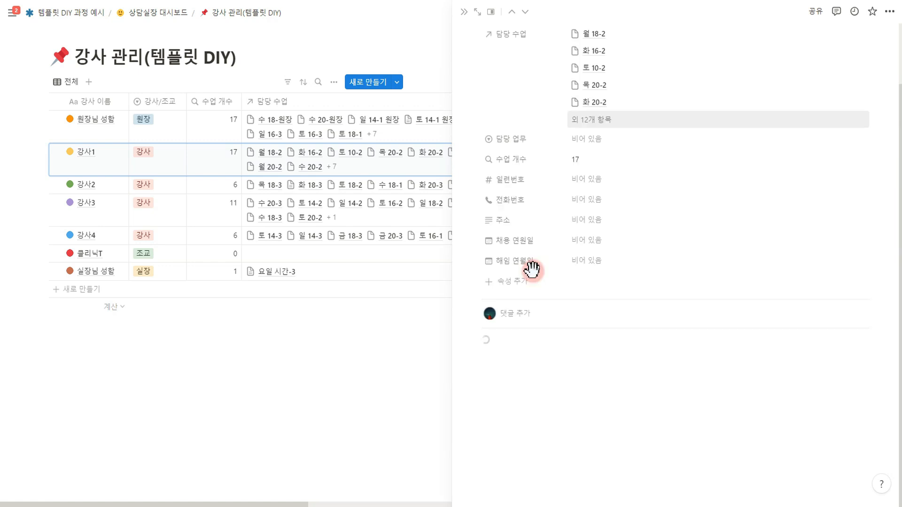
{"action": "scroll", "coordinate": [532, 269], "scroll_direction": "down", "scroll_amount": 2}
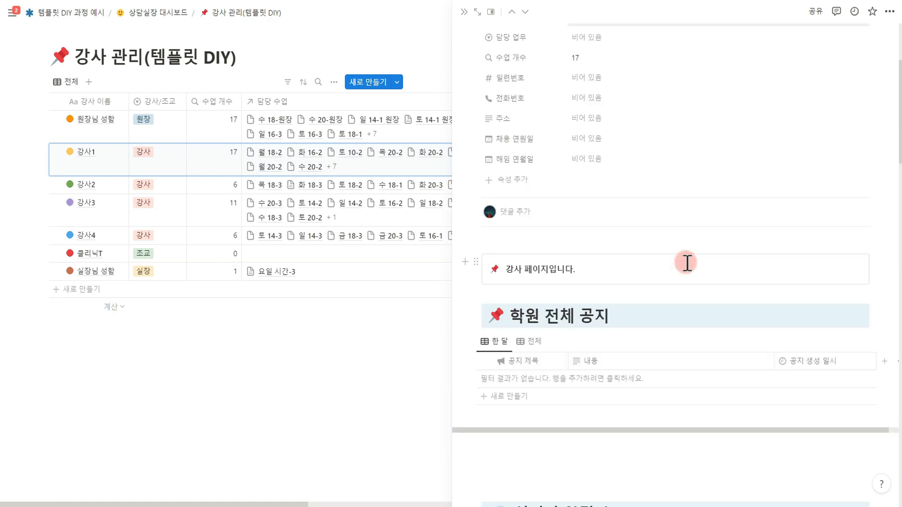
{"action": "scroll", "coordinate": [690, 259], "scroll_direction": "down", "scroll_amount": 3}
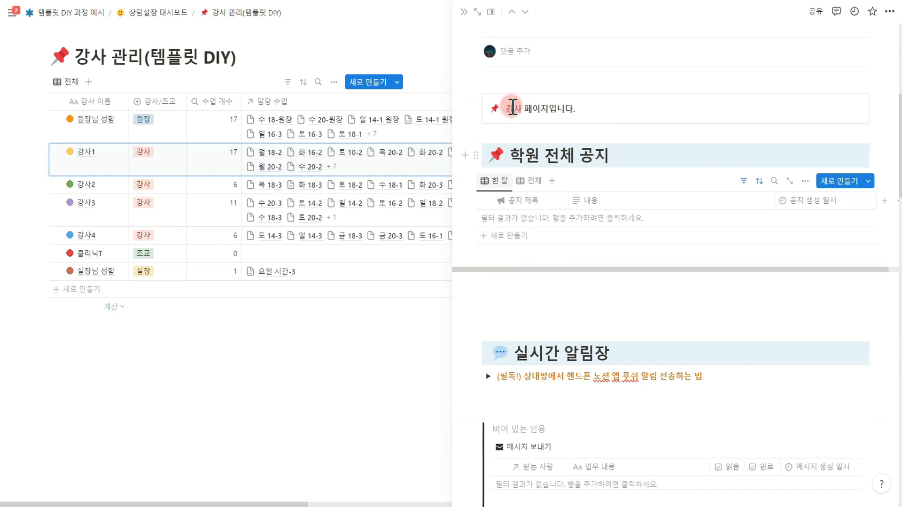
{"action": "scroll", "coordinate": [610, 249], "scroll_direction": "down", "scroll_amount": 5}
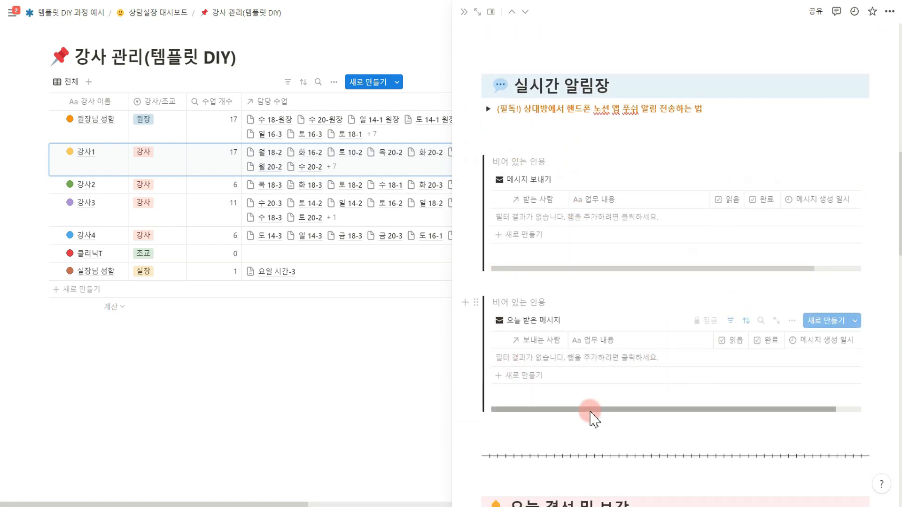
{"action": "scroll", "coordinate": [639, 393], "scroll_direction": "down", "scroll_amount": 8}
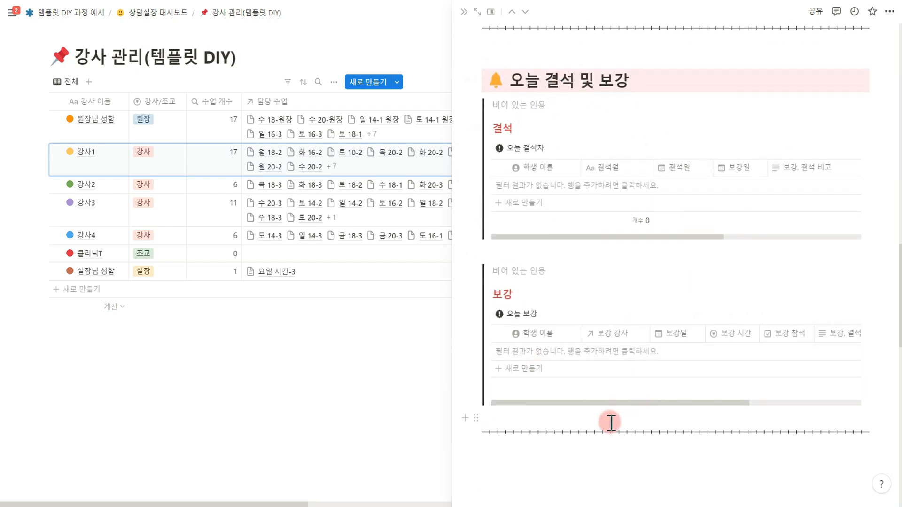
{"action": "scroll", "coordinate": [582, 390], "scroll_direction": "down", "scroll_amount": 8}
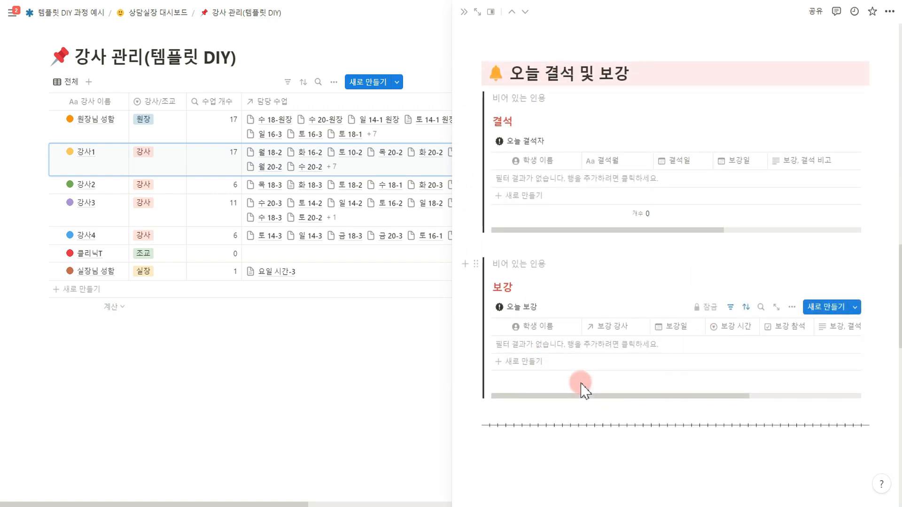
{"action": "scroll", "coordinate": [581, 392], "scroll_direction": "down", "scroll_amount": 3}
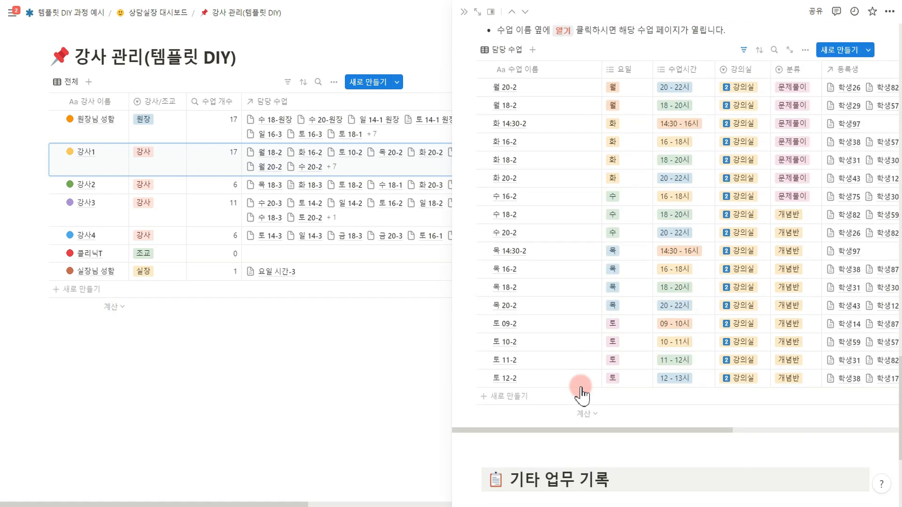
Open the 화 18-2 class from 강사1's 담당 수업 list and examine its properties and sections from 출석부 to 학생별 교재.
{"action": "scroll", "coordinate": [582, 387], "scroll_direction": "up", "scroll_amount": 2}
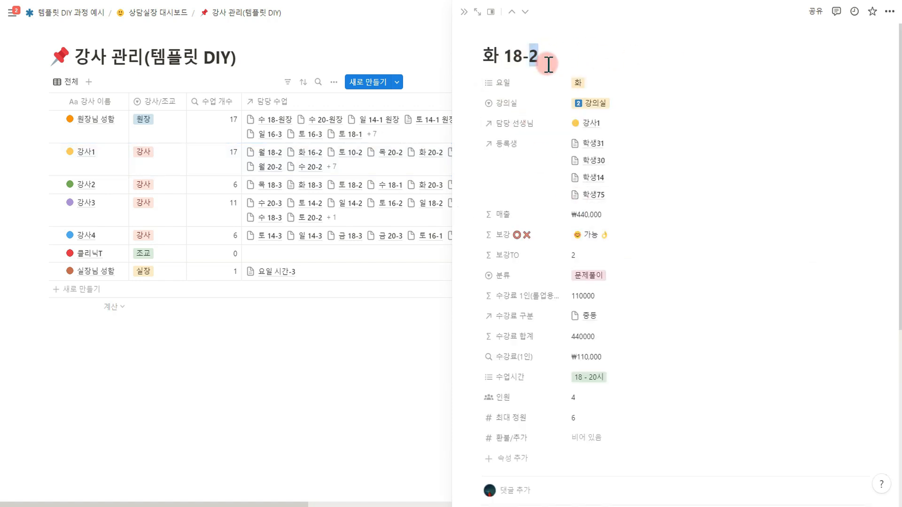
{"action": "scroll", "coordinate": [770, 170], "scroll_direction": "down", "scroll_amount": 5}
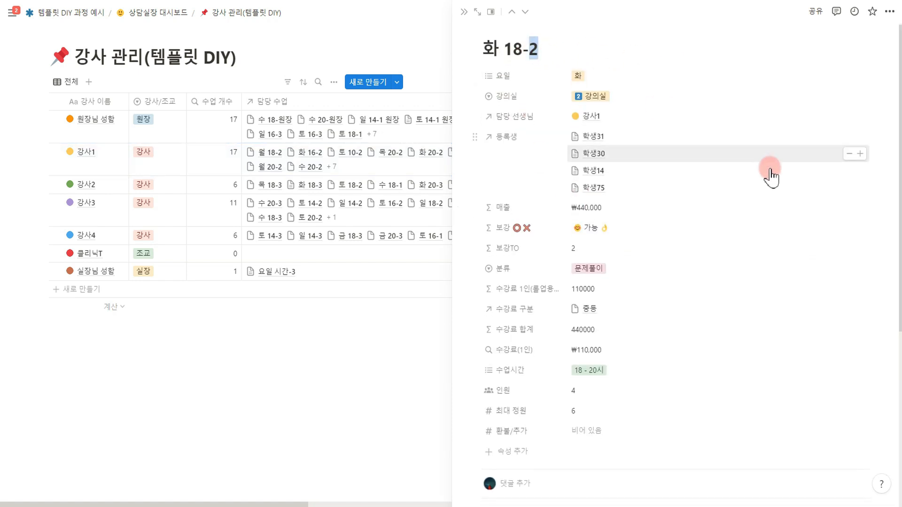
{"action": "left_click", "coordinate": [713, 376]}
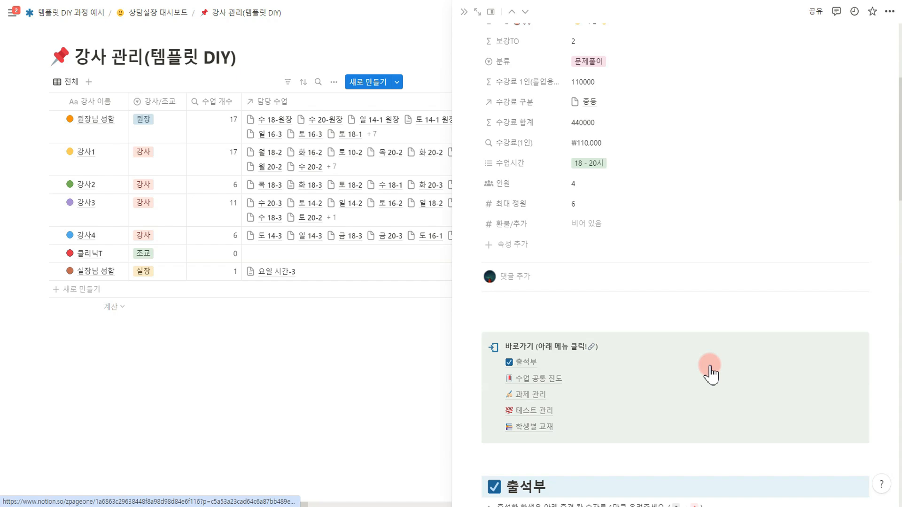
{"action": "scroll", "coordinate": [710, 373], "scroll_direction": "down", "scroll_amount": 12}
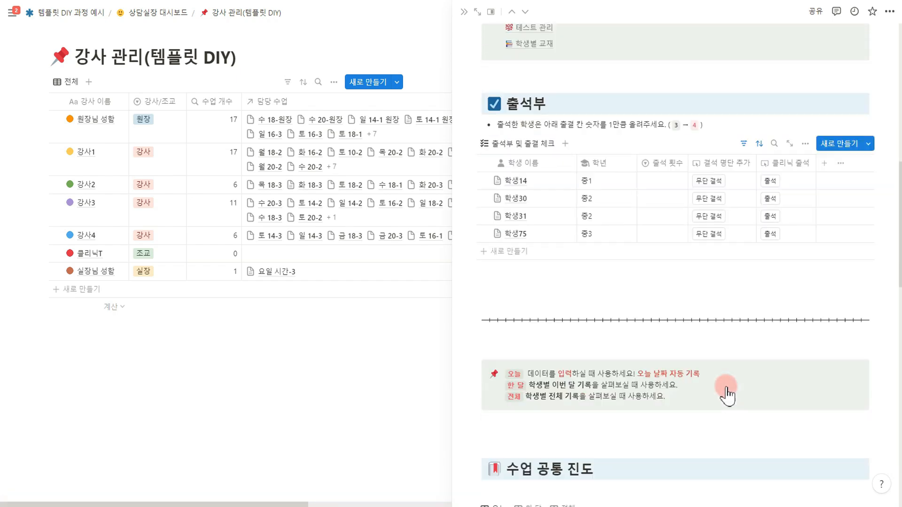
{"action": "scroll", "coordinate": [746, 324], "scroll_direction": "down", "scroll_amount": 10}
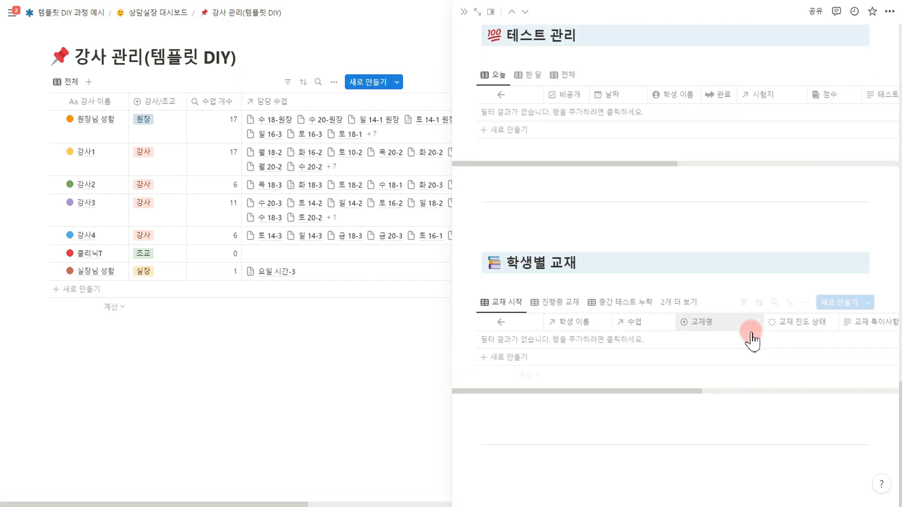
{"action": "scroll", "coordinate": [749, 338], "scroll_direction": "up", "scroll_amount": 12}
{"action": "scroll", "coordinate": [761, 352], "scroll_direction": "up", "scroll_amount": 10}
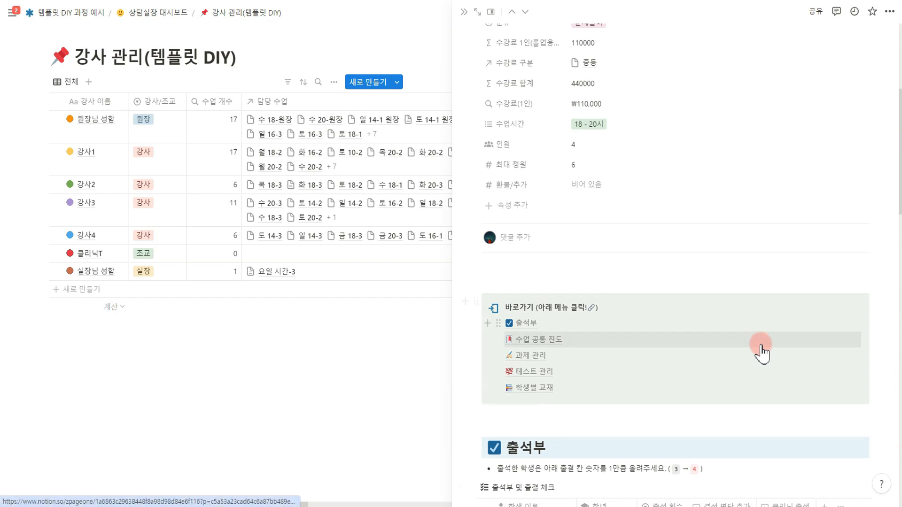
{"action": "scroll", "coordinate": [760, 350], "scroll_direction": "down", "scroll_amount": 15}
{"action": "scroll", "coordinate": [757, 357], "scroll_direction": "down", "scroll_amount": 6}
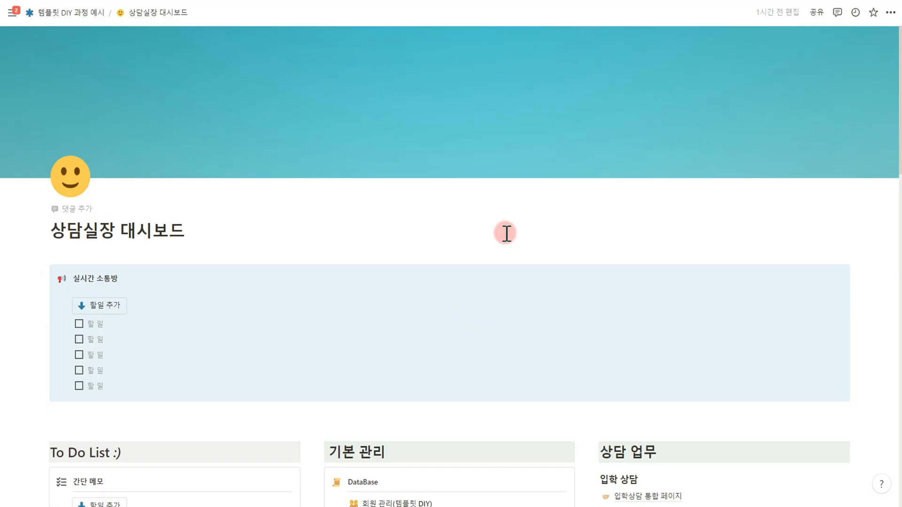
Review the 수업 업무 and 테스트 관리 sections of the 상담실장 대시보드 and open the 학생별 진도, 과제 DB.
{"action": "scroll", "coordinate": [506, 233], "scroll_direction": "down", "scroll_amount": 9}
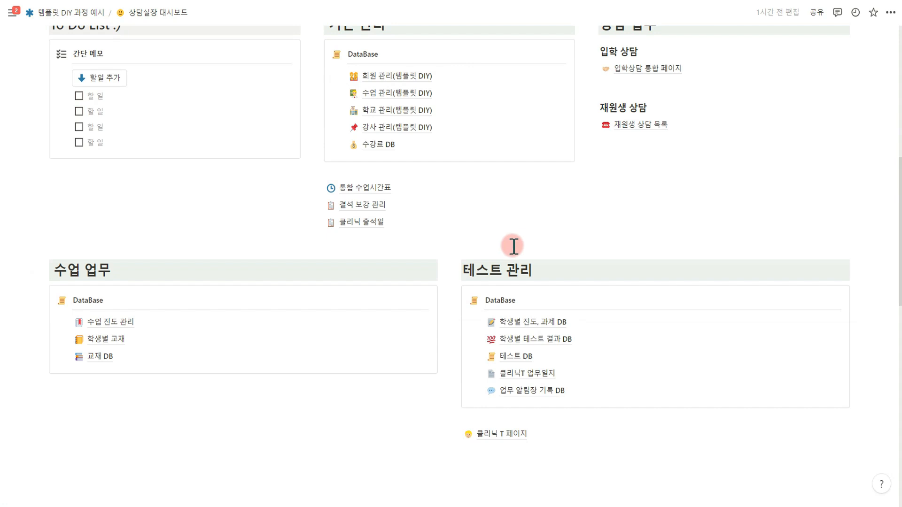
{"action": "scroll", "coordinate": [514, 245], "scroll_direction": "down", "scroll_amount": 3}
{"action": "left_click_drag", "start_coordinate": [113, 111], "coordinate": [69, 110]}
{"action": "left_click_drag", "start_coordinate": [532, 112], "coordinate": [463, 111]}
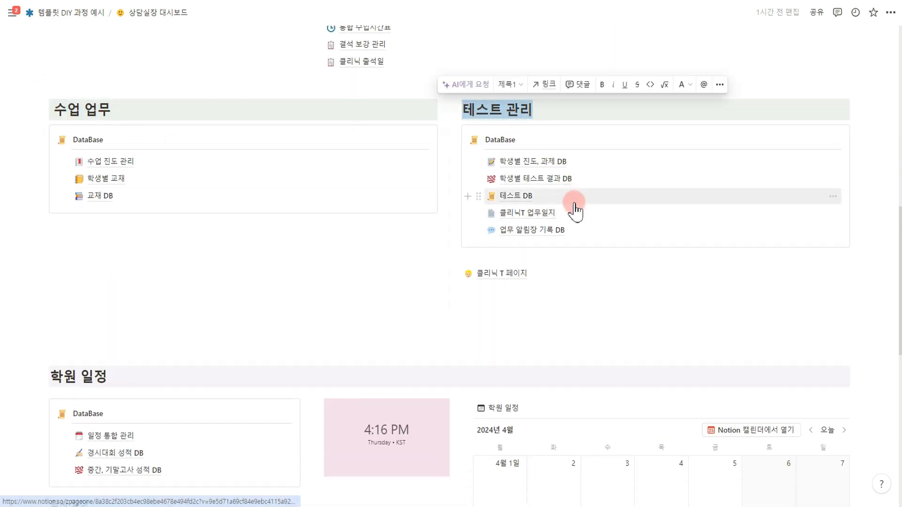
{"action": "mouse_move", "coordinate": [559, 192]}
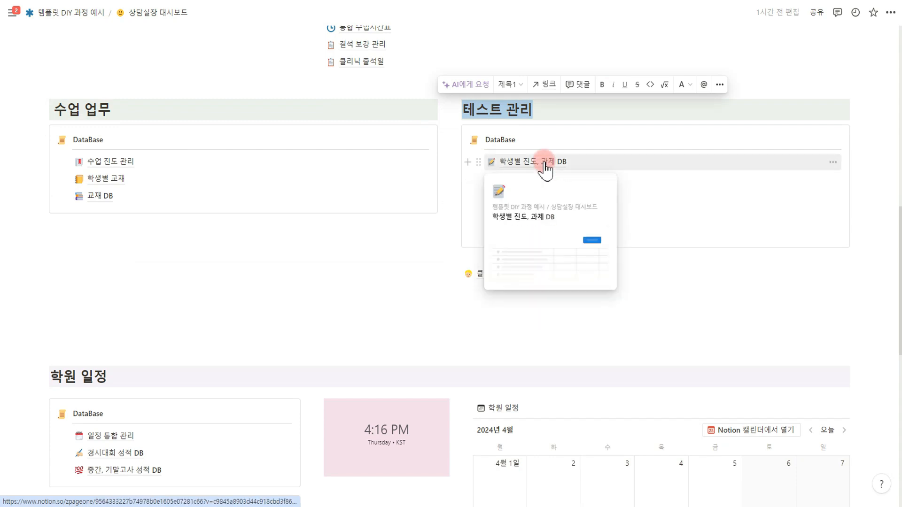
{"action": "left_click", "coordinate": [642, 179]}
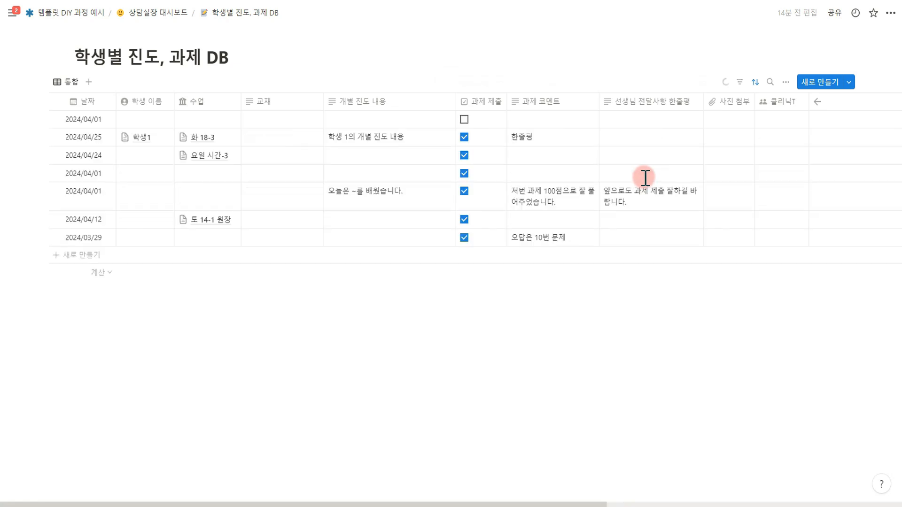